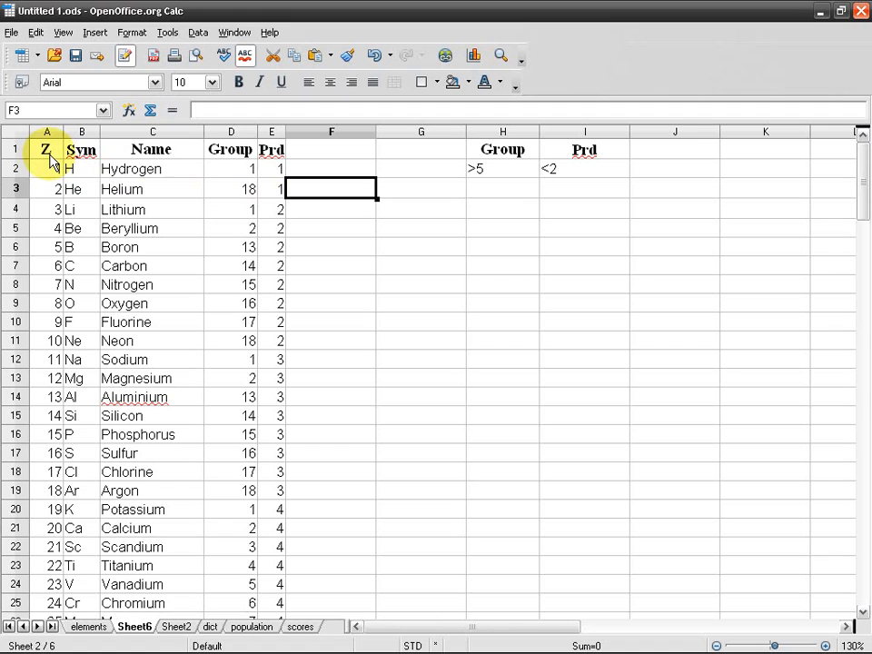
Start an advanced filter on the elements table A1:E119 and set its criteria range to H1:I2
mouse_move(65, 139)
mouse_down()
mouse_move(49, 136)
mouse_move(64, 141)
mouse_up()
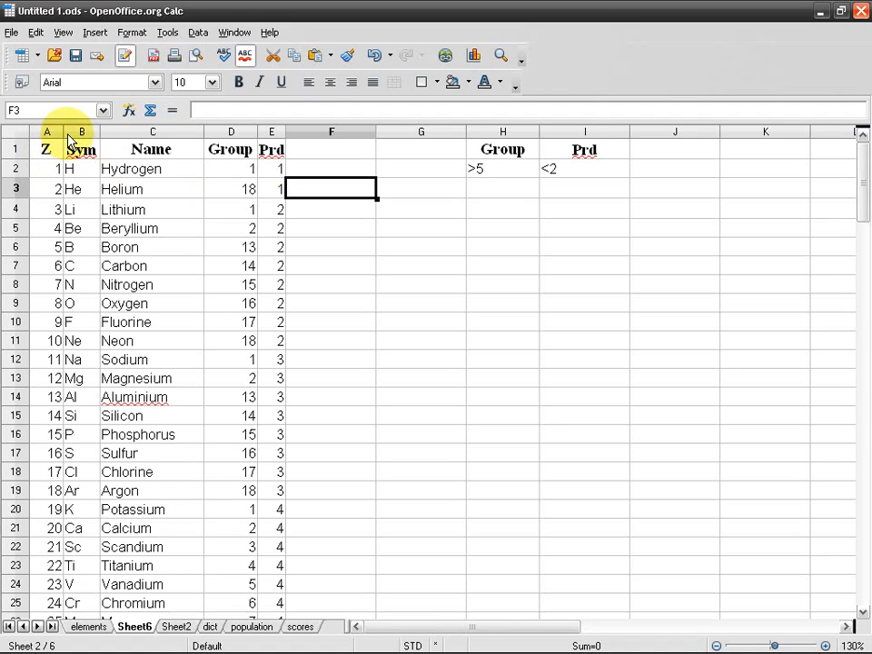
click(195, 189)
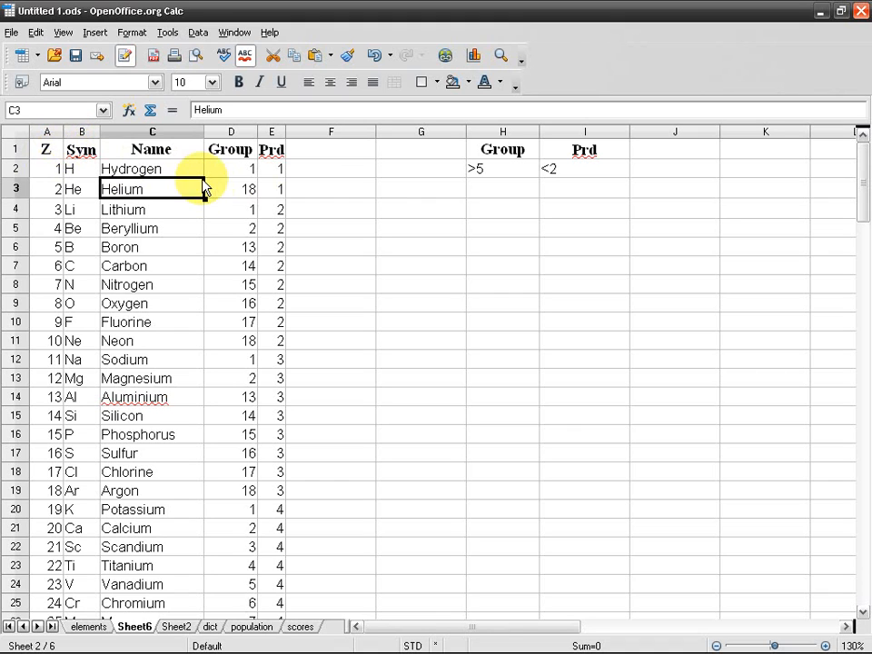
key(ctrl+KP_Multiply)
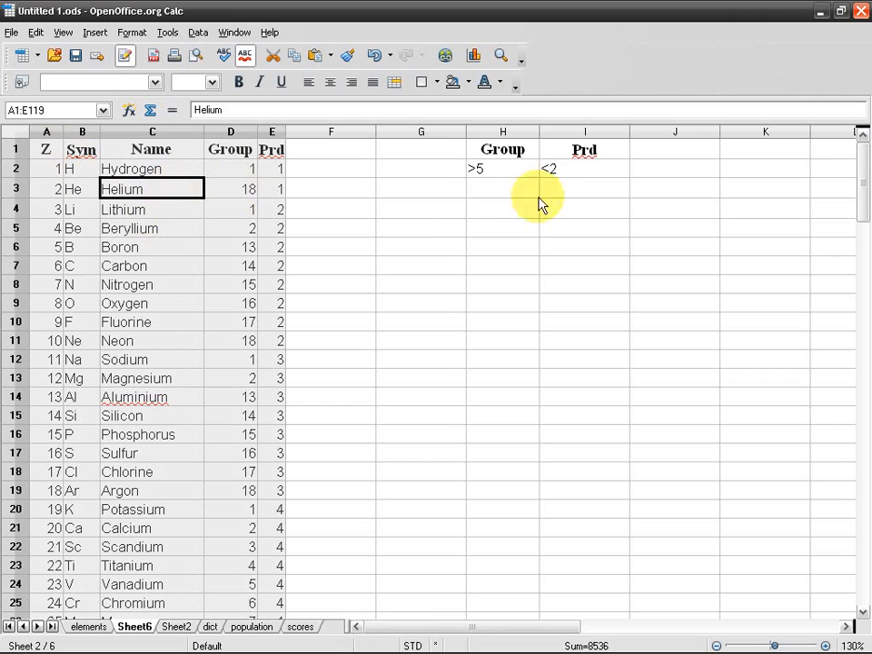
click(197, 32)
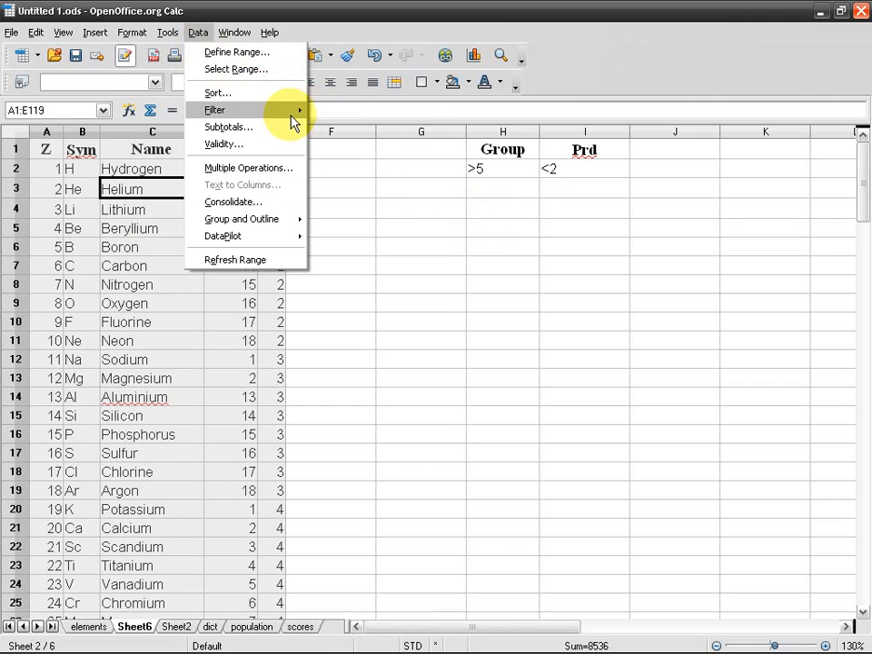
mouse_move(296, 120)
click(404, 152)
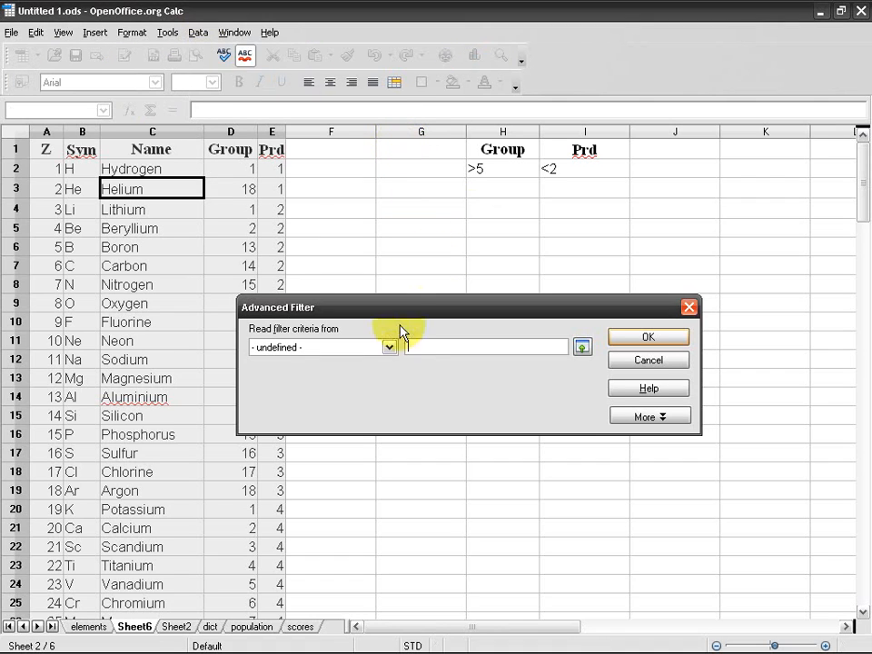
click(450, 349)
drag(500, 160, 571, 181)
Set the filter results to be copied to G4 on Sheet6 and apply the advanced filter
click(636, 419)
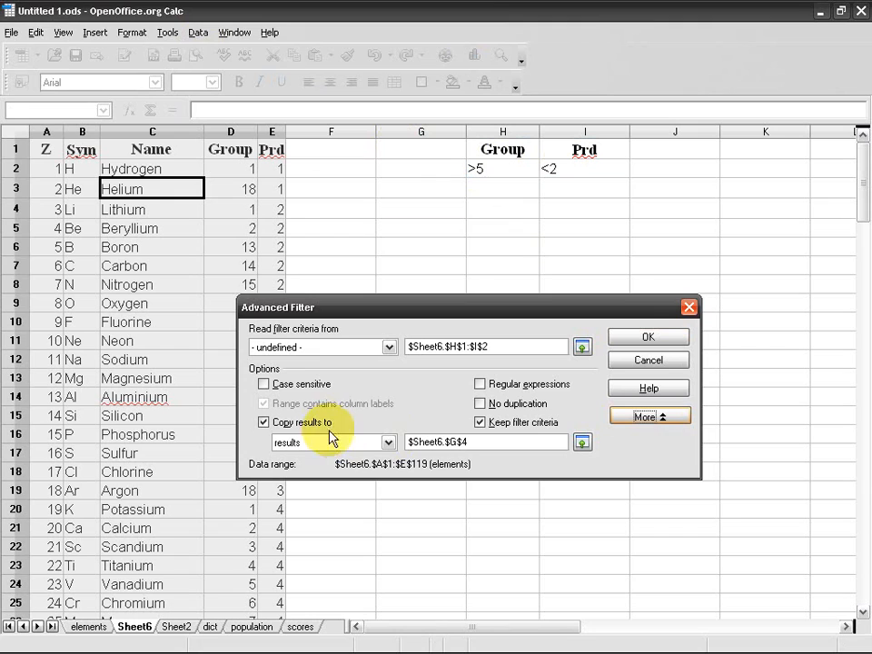
click(490, 211)
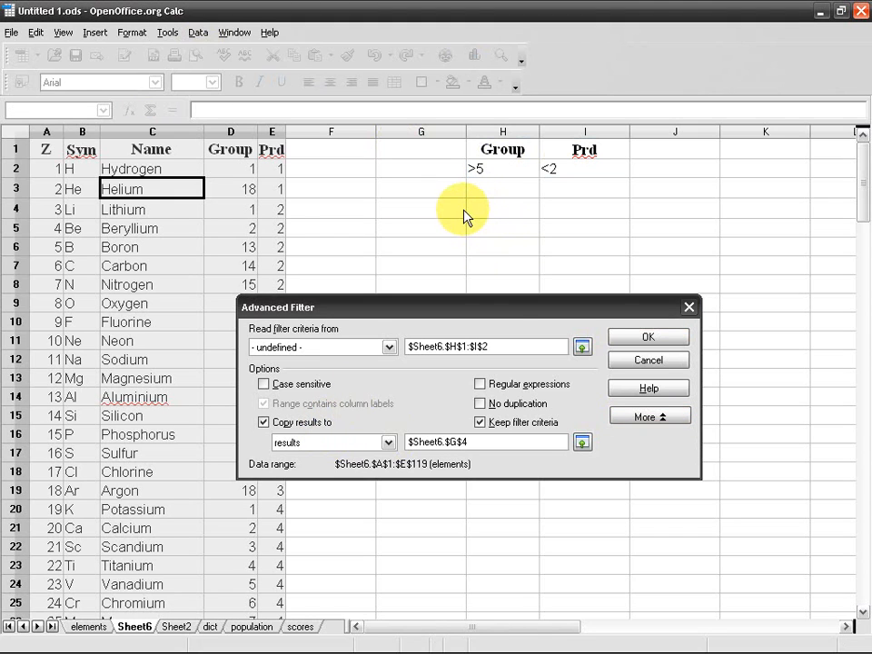
click(548, 440)
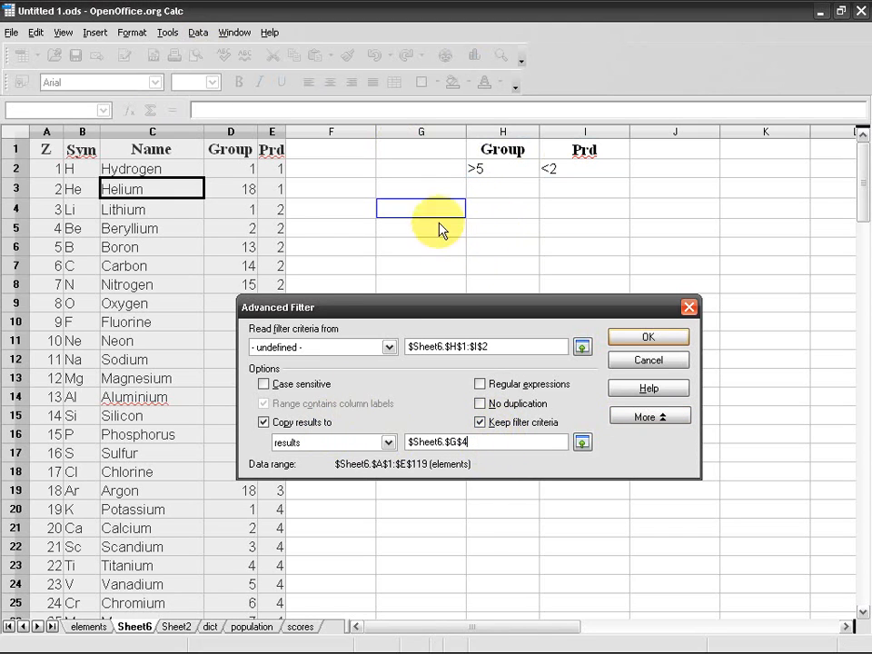
click(647, 336)
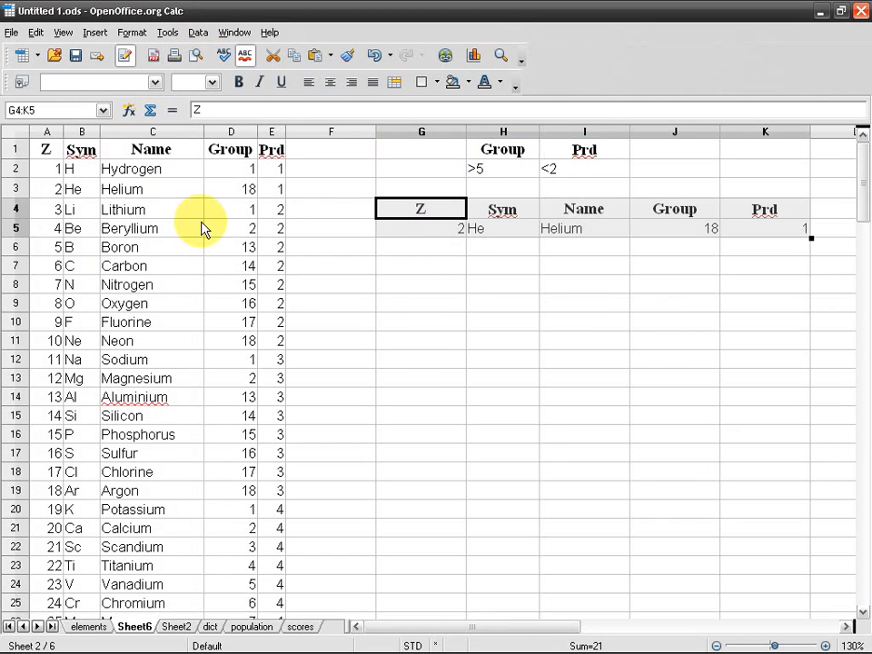
Review the list of database ranges available for selection without choosing any
click(359, 325)
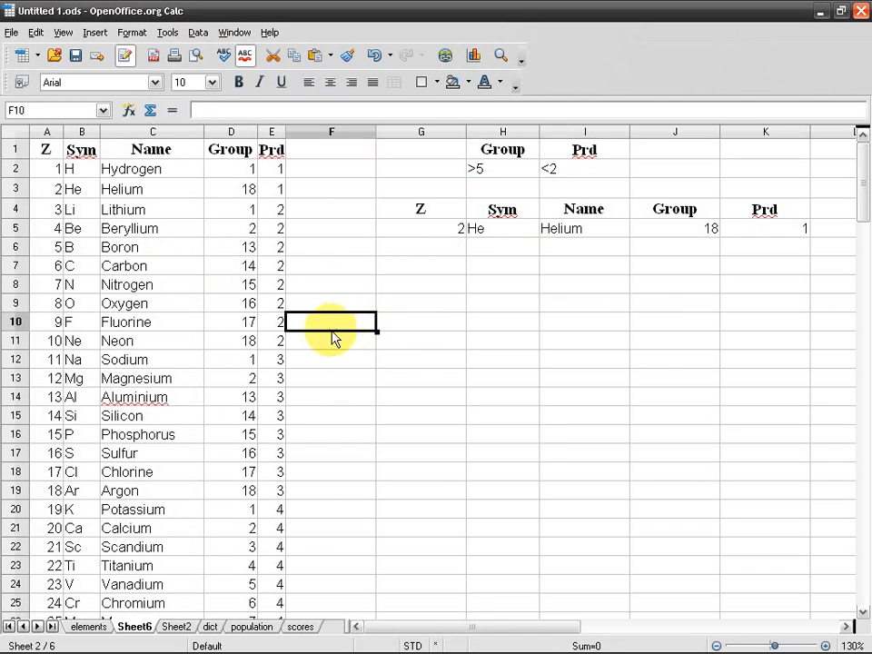
click(202, 34)
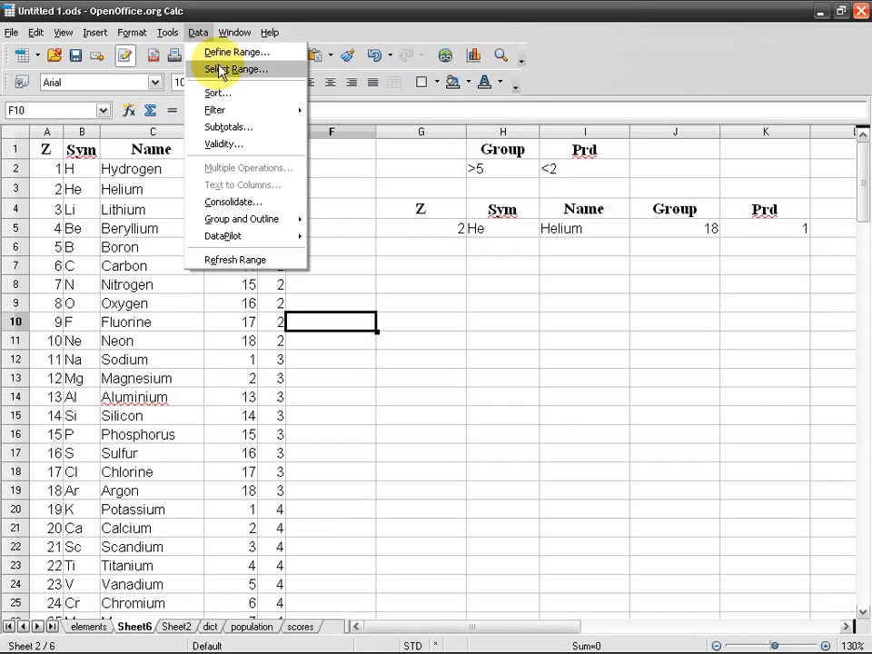
click(243, 67)
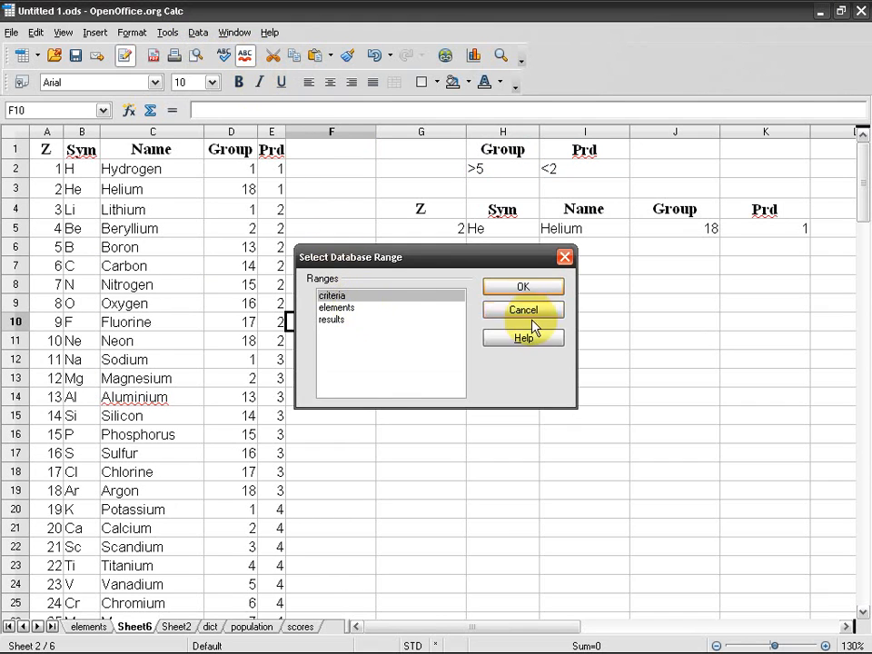
click(541, 314)
click(198, 33)
click(210, 53)
click(227, 326)
click(227, 316)
click(396, 396)
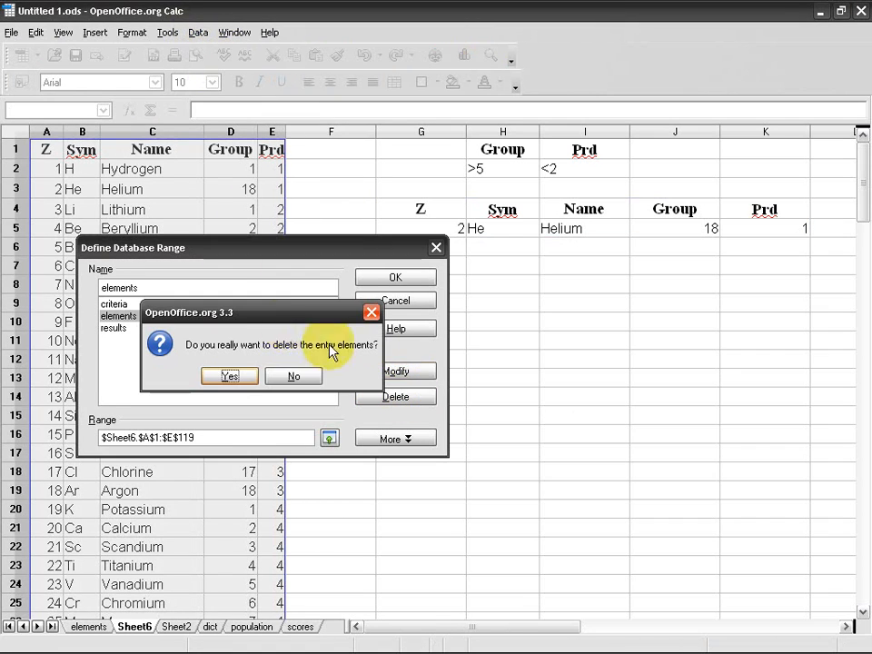
click(253, 382)
click(245, 305)
click(395, 397)
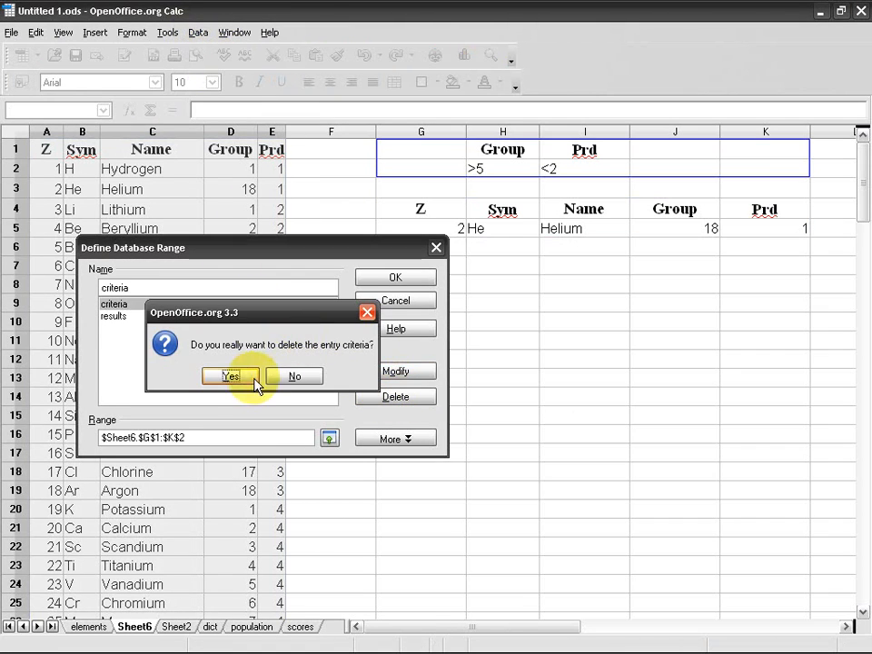
click(232, 377)
click(251, 306)
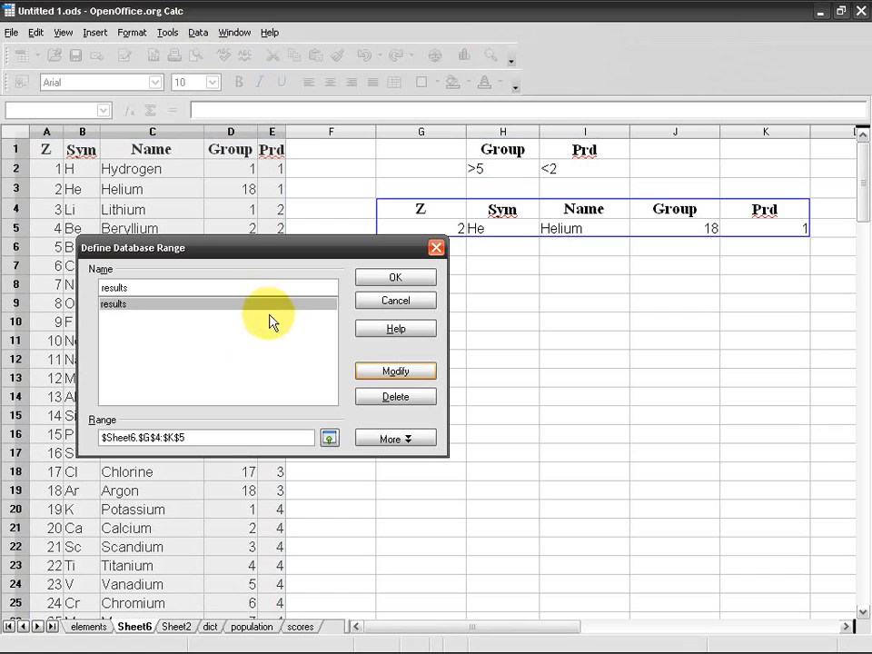
click(406, 401)
click(273, 375)
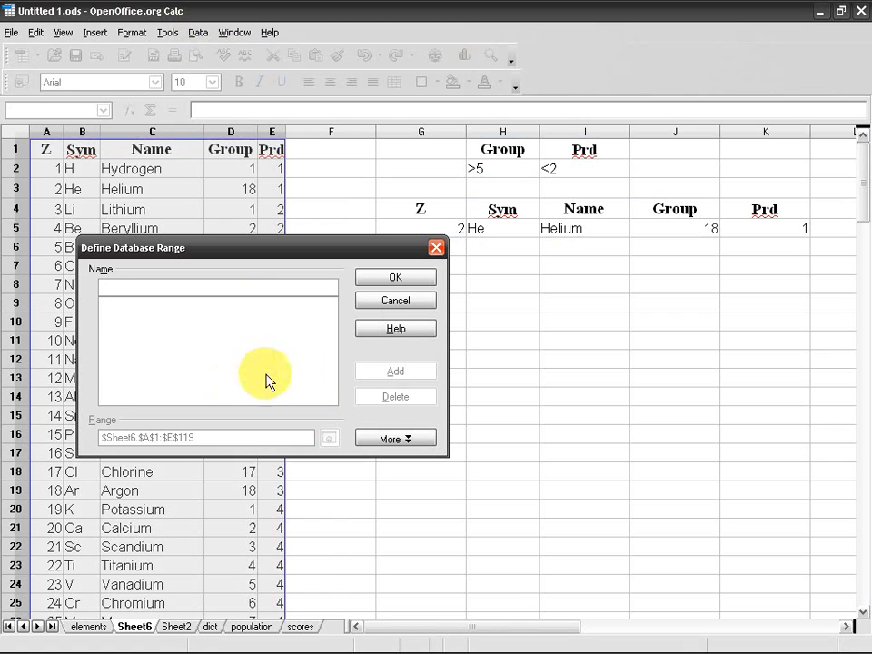
click(381, 304)
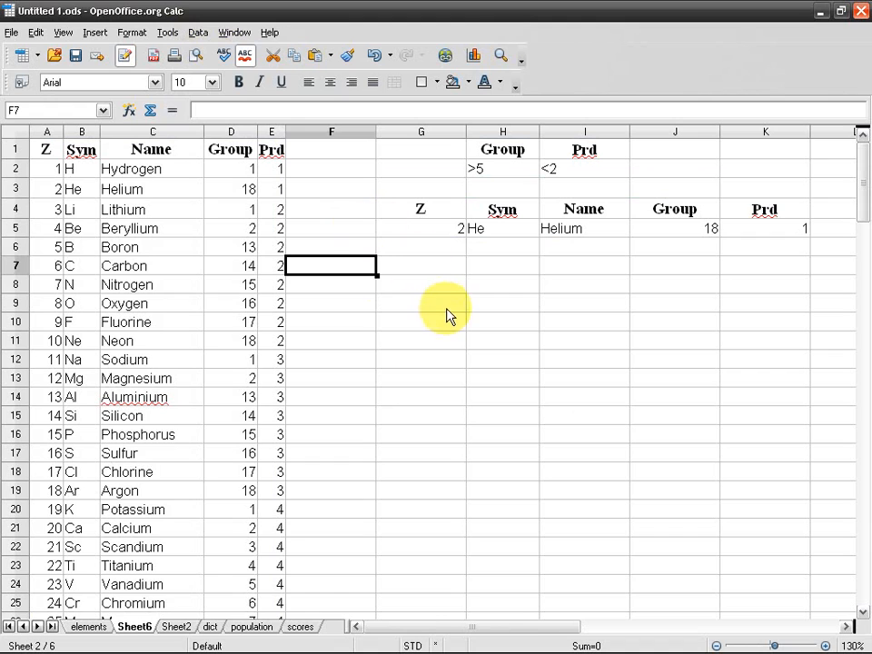
click(182, 257)
key(ctrl+KP_Multiply)
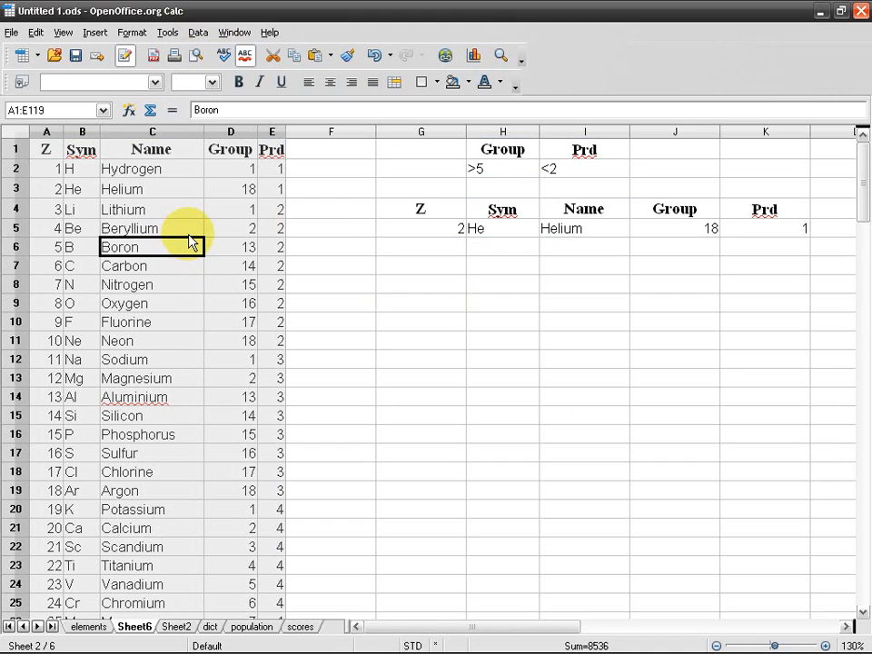
click(334, 247)
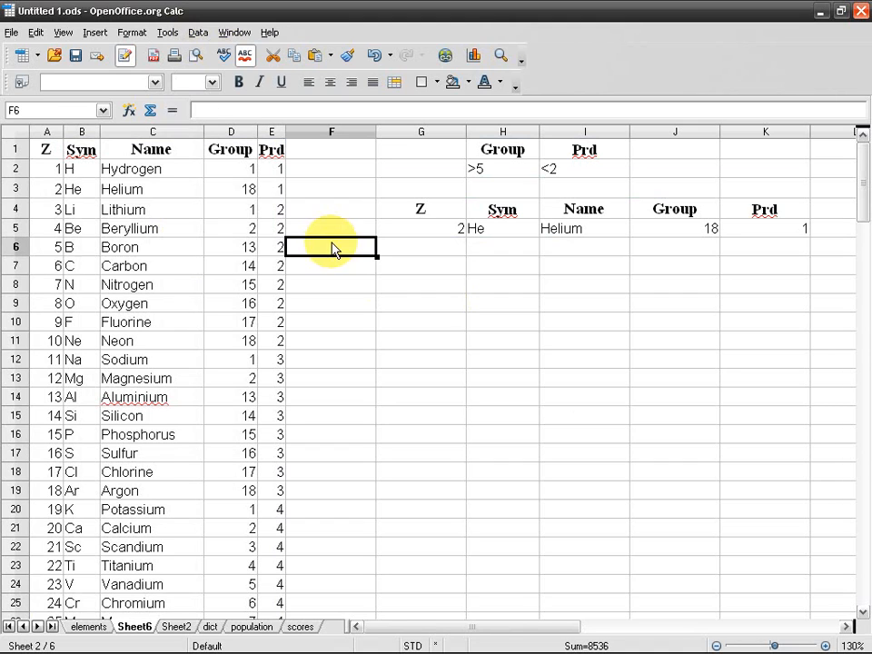
Delete the criteria, elements and results database ranges and apply the deletions
click(171, 173)
key(ctrl+KP_Multiply)
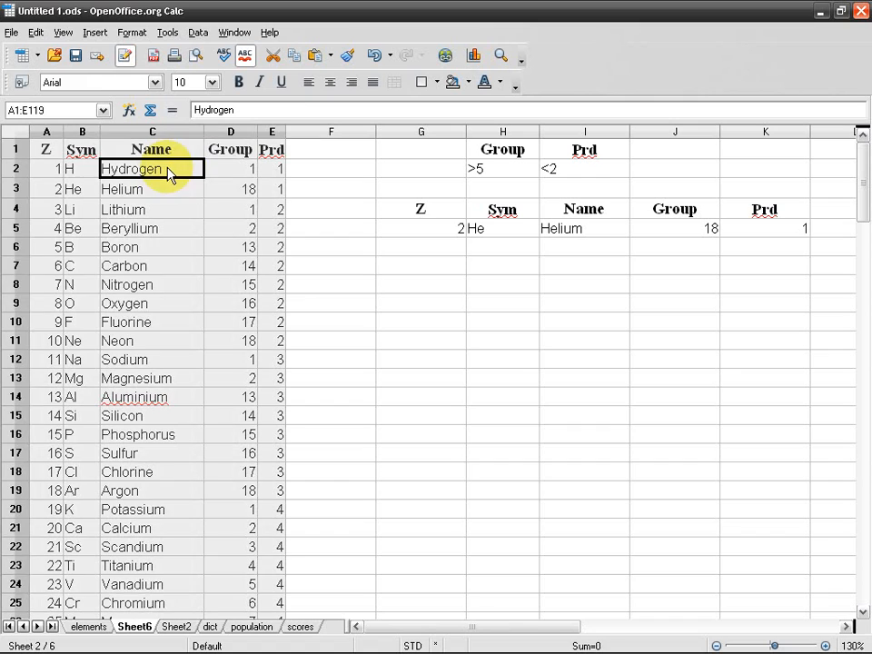
click(198, 33)
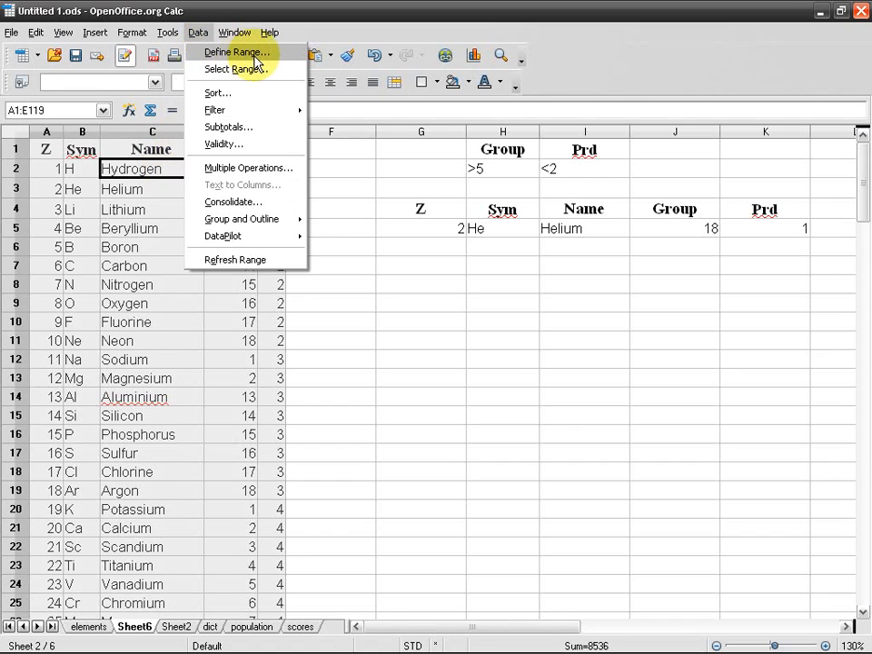
click(238, 53)
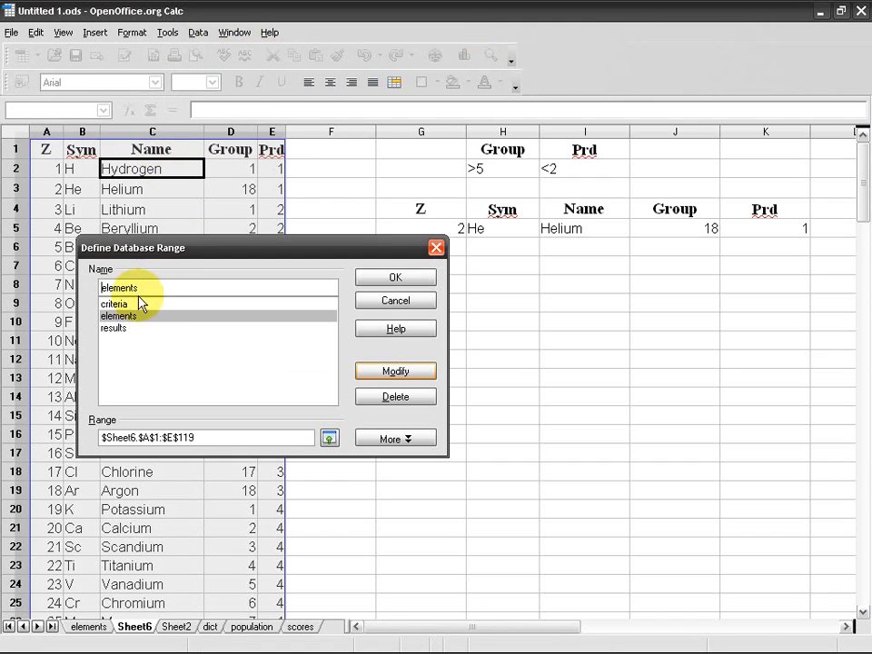
click(233, 305)
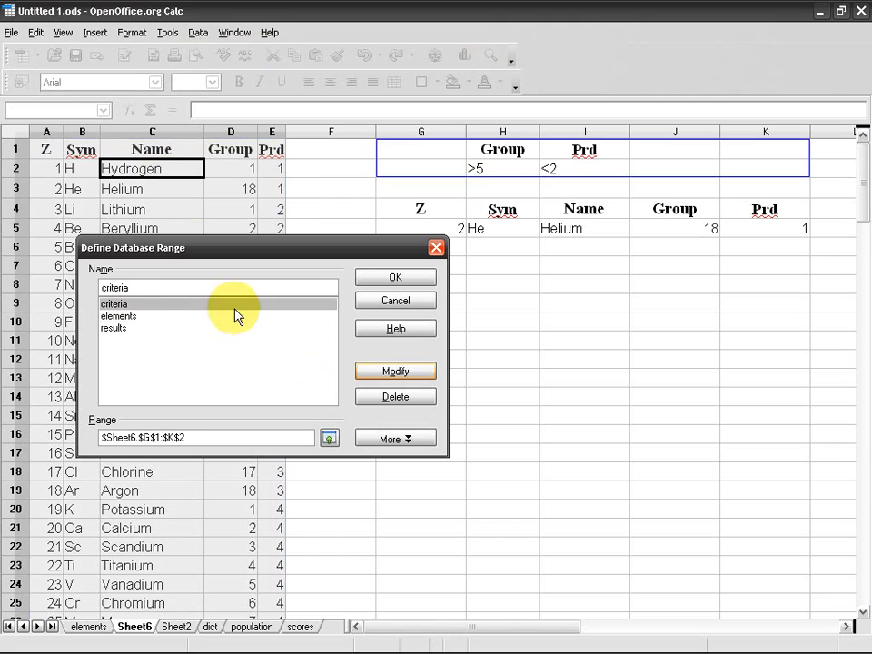
click(413, 402)
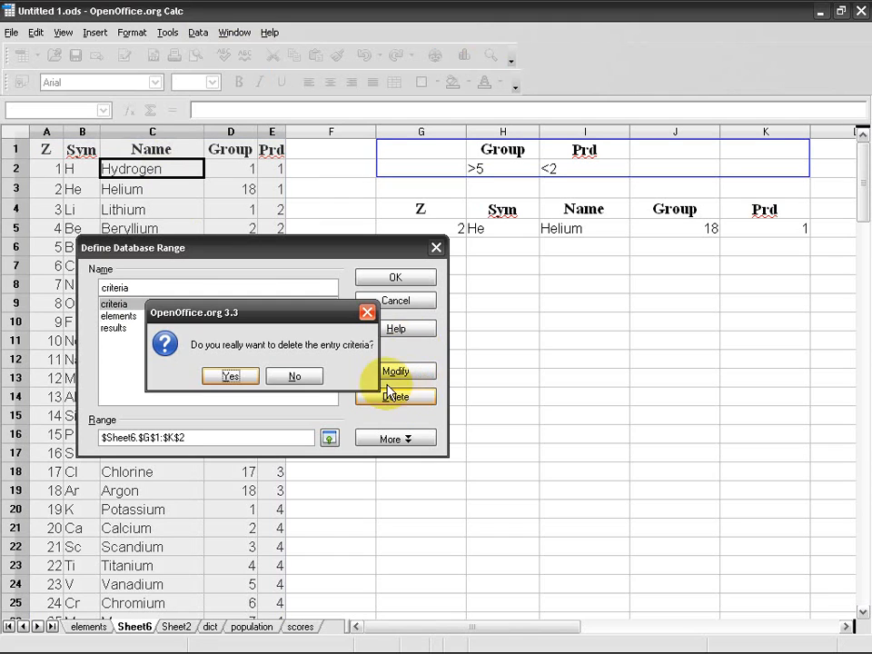
click(231, 377)
click(397, 398)
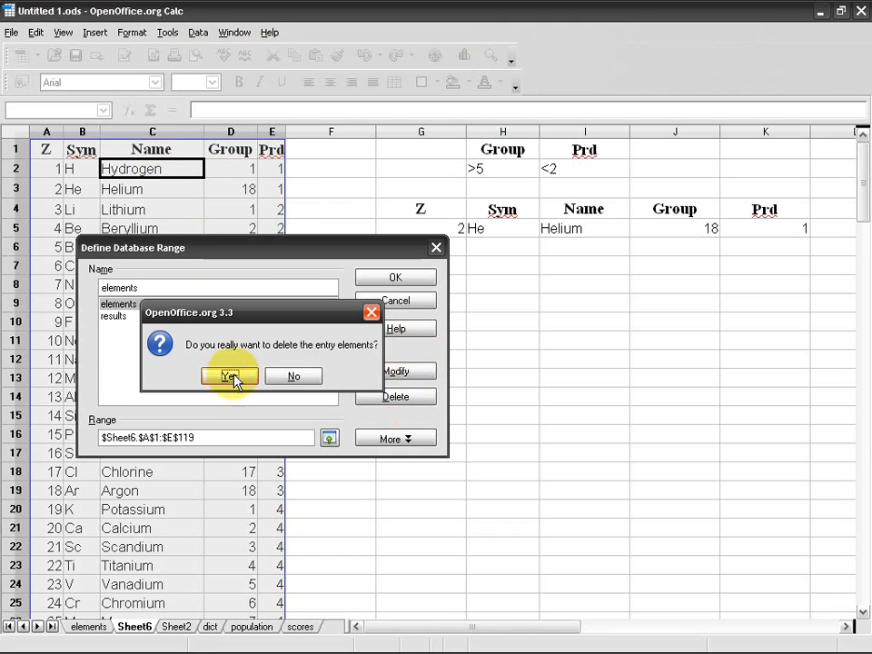
click(231, 376)
click(240, 306)
click(395, 397)
click(231, 376)
click(387, 277)
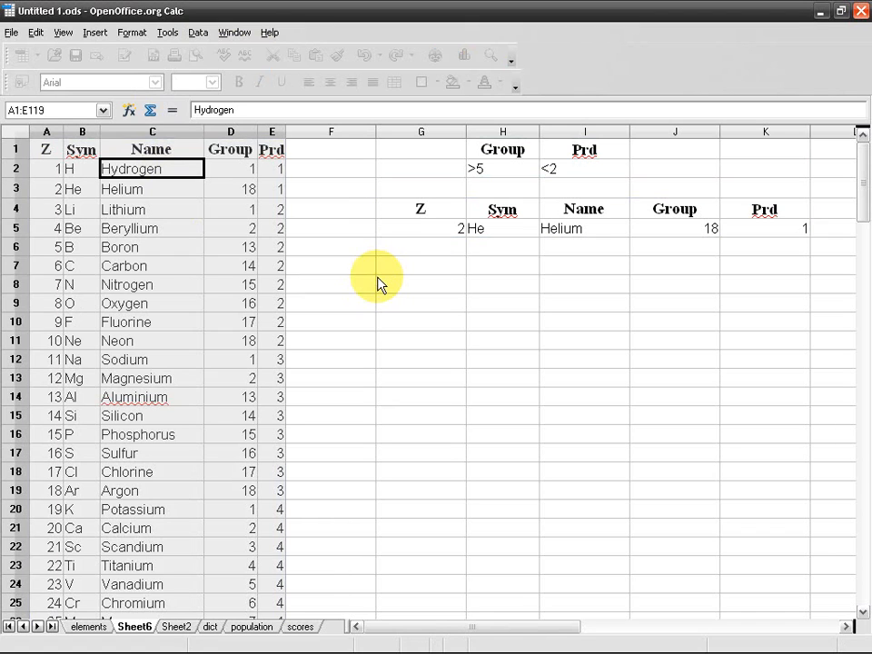
Check which database ranges are still defined in the spreadsheet
click(356, 287)
click(198, 32)
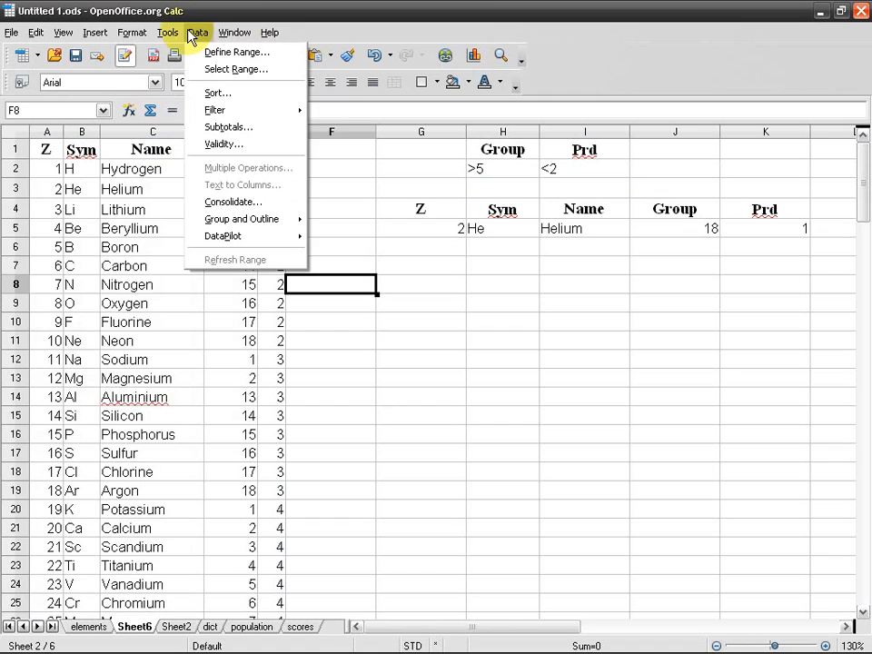
click(230, 53)
click(382, 301)
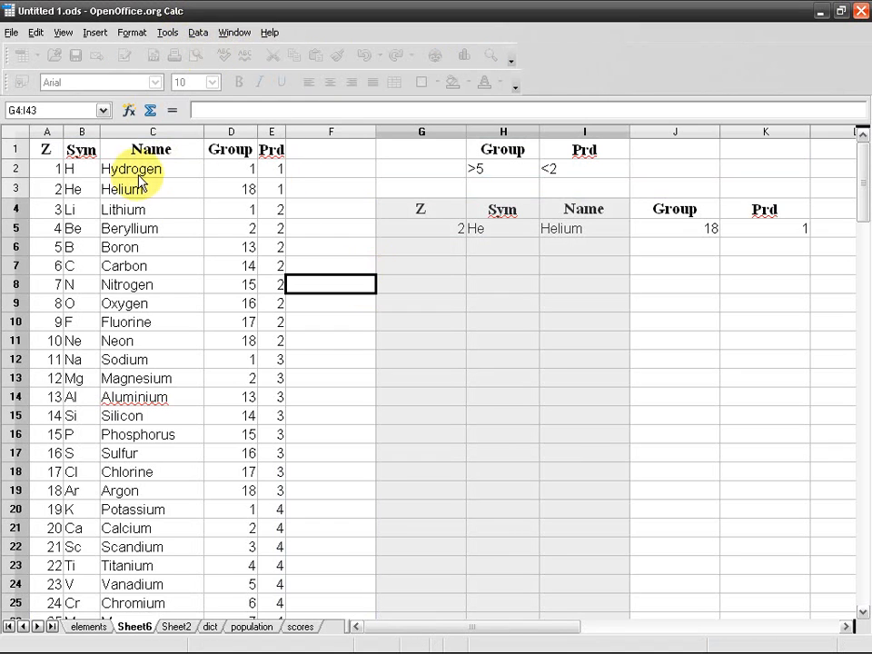
Define the elements table A1:E119 on Sheet6 as a database range named "elements"
click(152, 171)
key(ctrl+KP_Multiply)
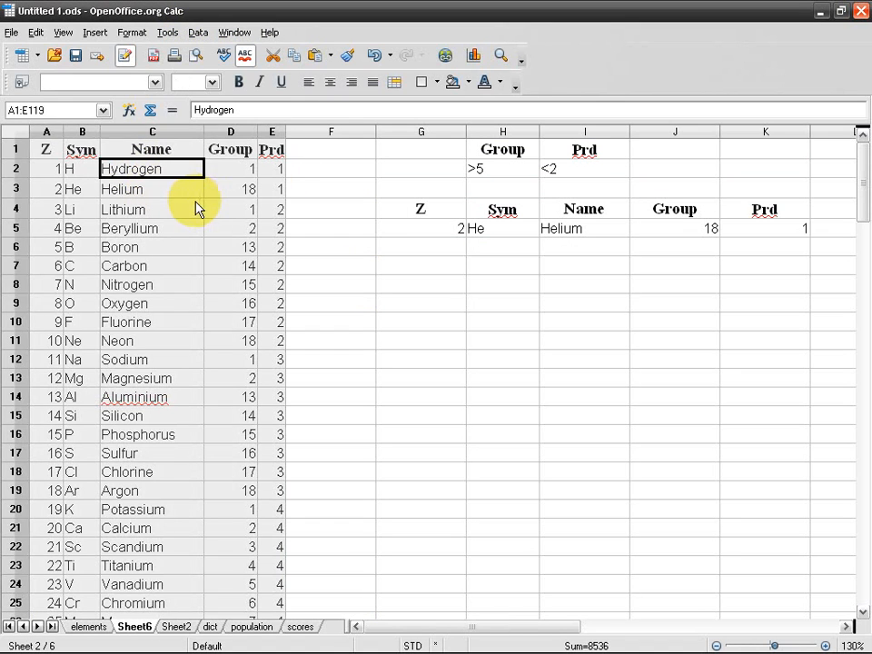
click(198, 32)
click(238, 52)
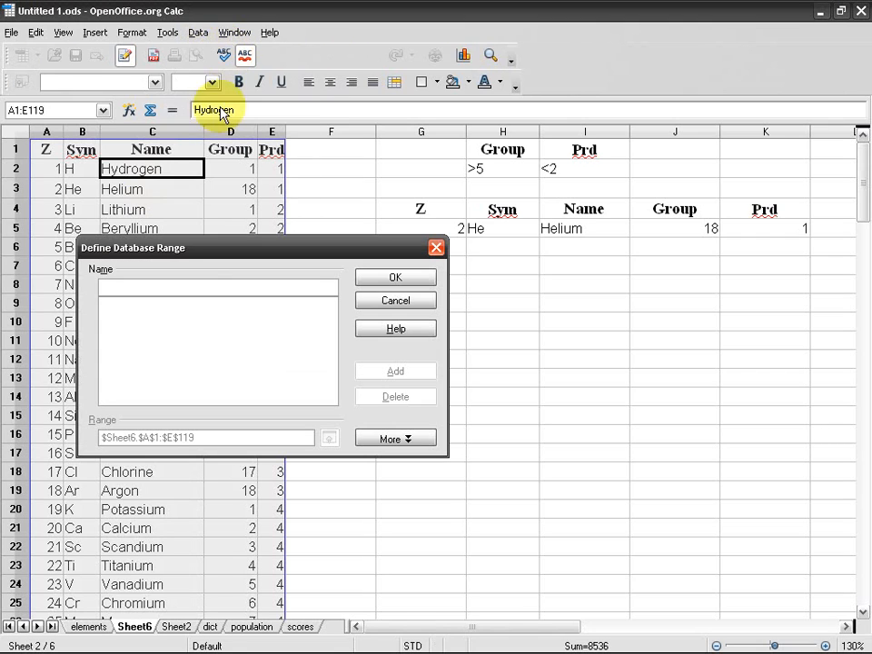
text(elements)
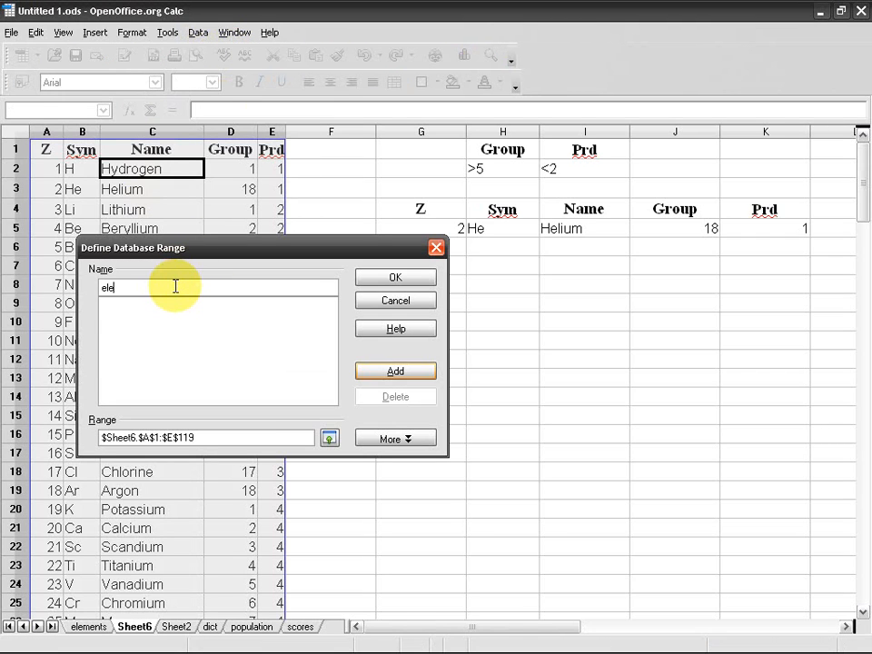
click(391, 371)
click(228, 305)
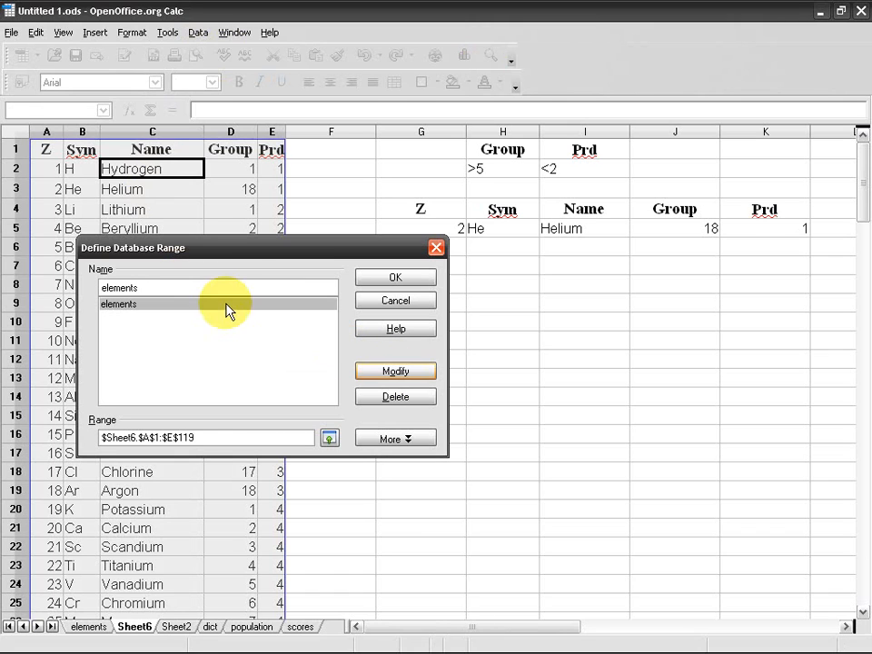
click(396, 278)
Select the whole elements table through its defined database range
click(420, 359)
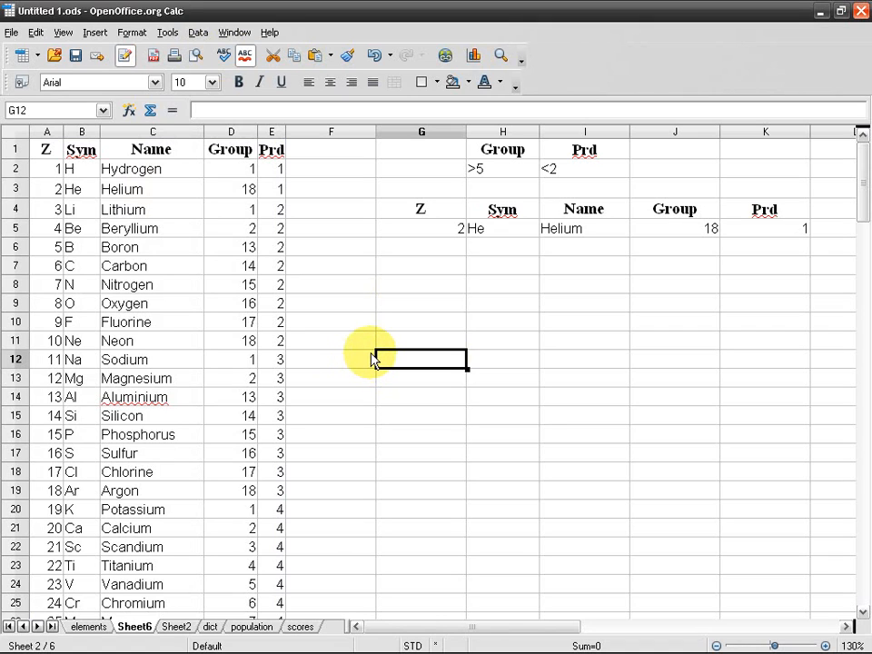
click(198, 32)
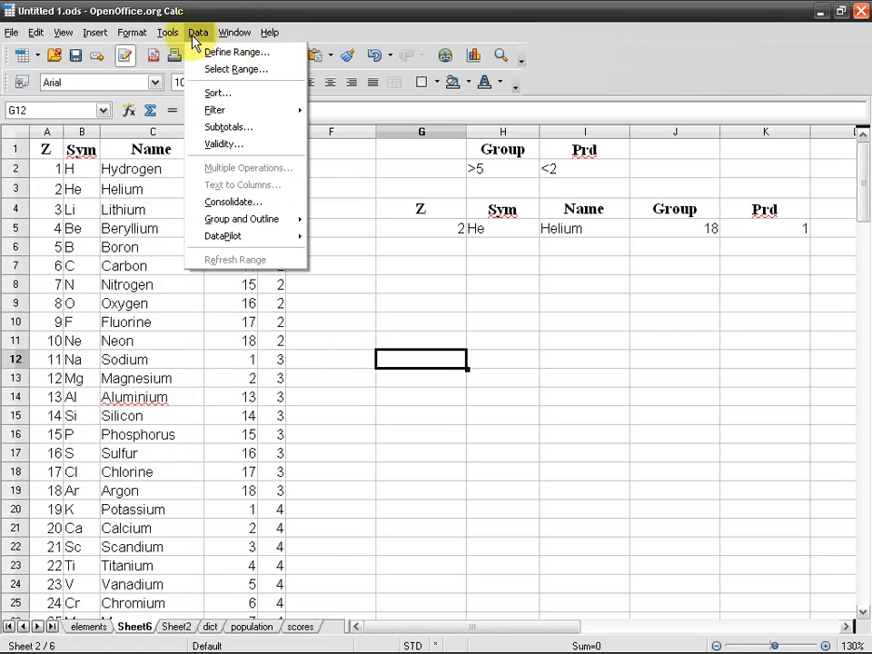
click(230, 68)
click(511, 289)
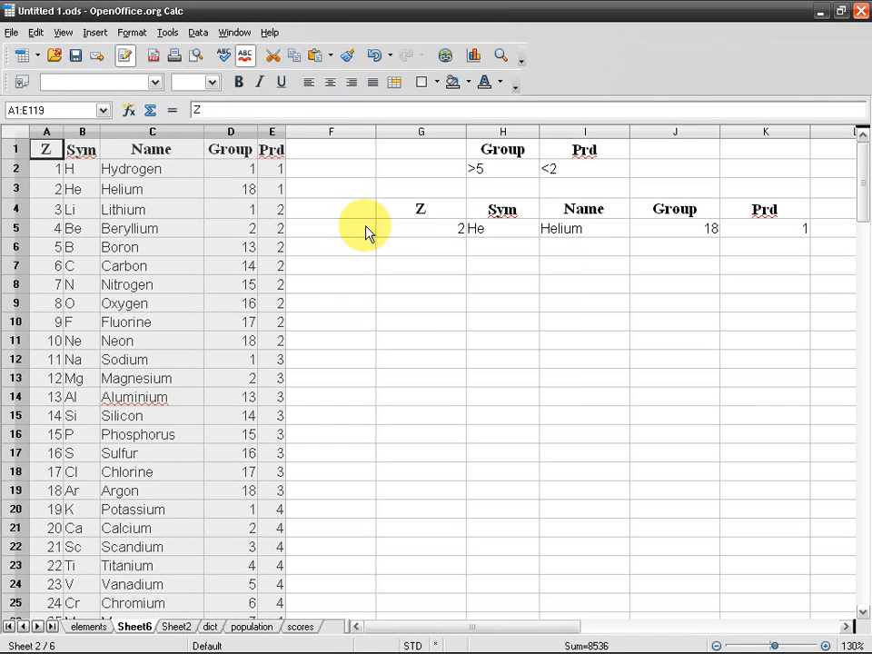
click(197, 32)
mouse_move(307, 113)
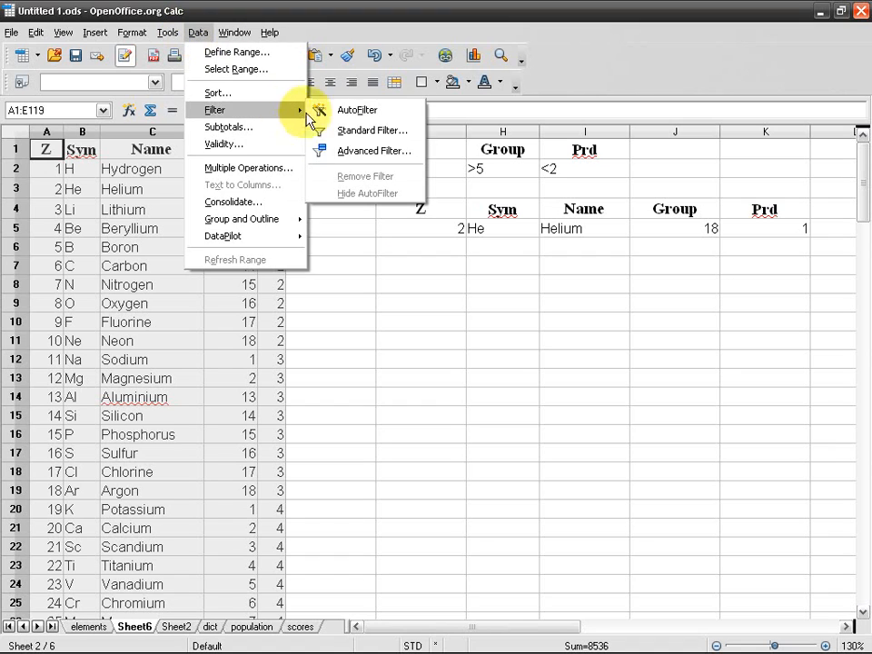
click(388, 152)
drag(493, 309, 335, 306)
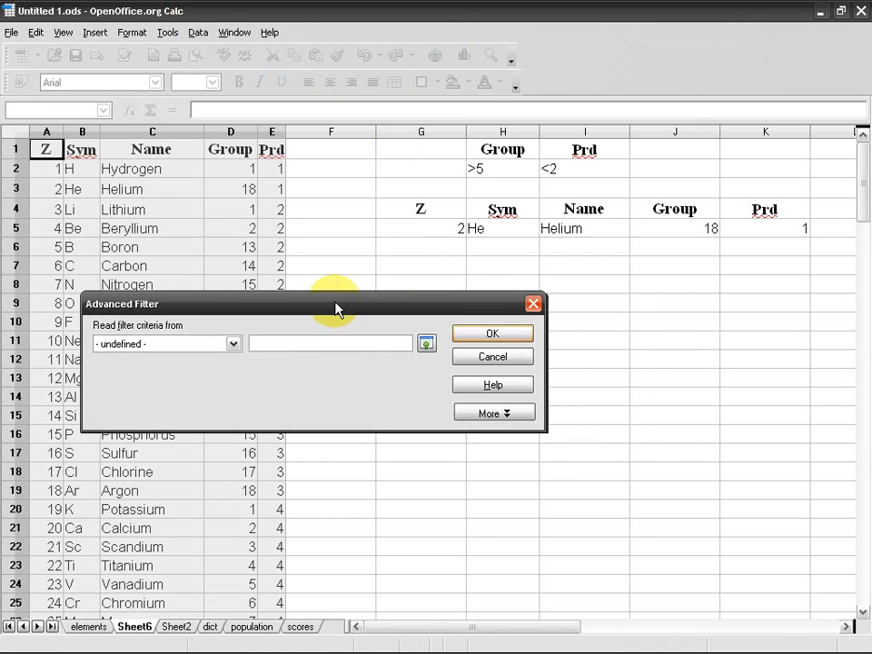
click(493, 355)
Clear the previous filter output from G4:K5 and select cell G4
drag(440, 216, 762, 242)
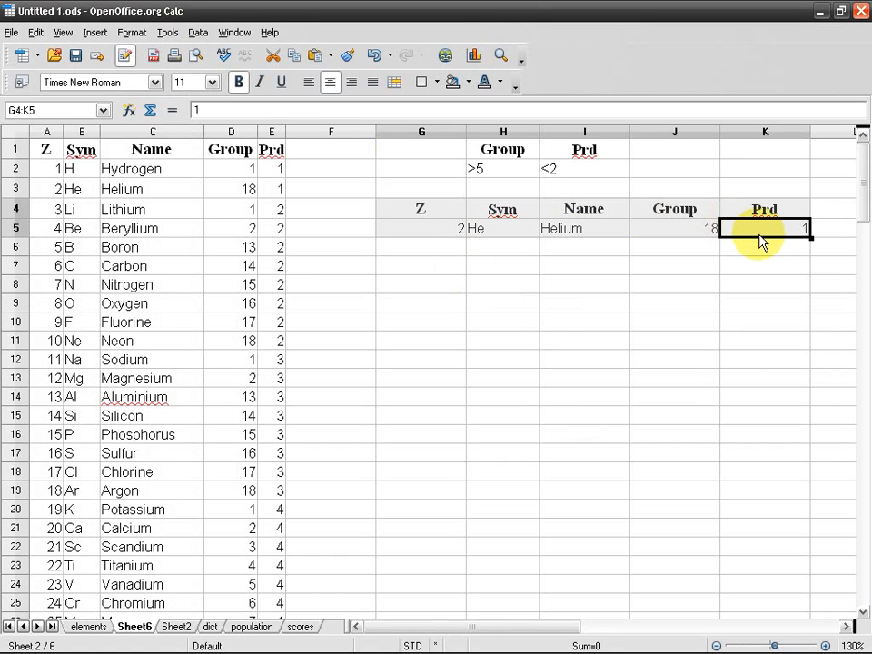
key(Delete)
click(460, 219)
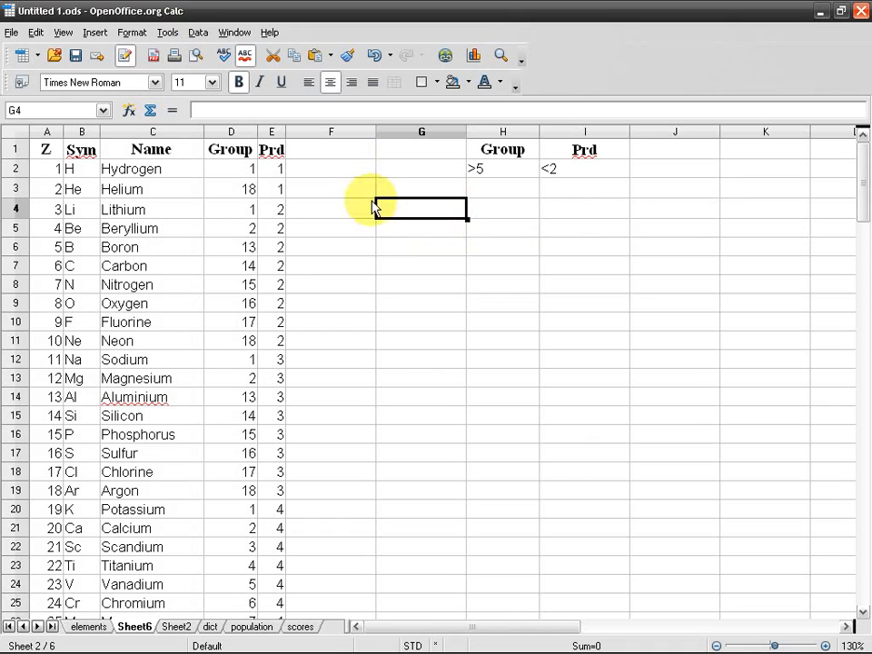
Define G4:I43 on Sheet6 as a database range named "results"
click(199, 32)
click(253, 5)
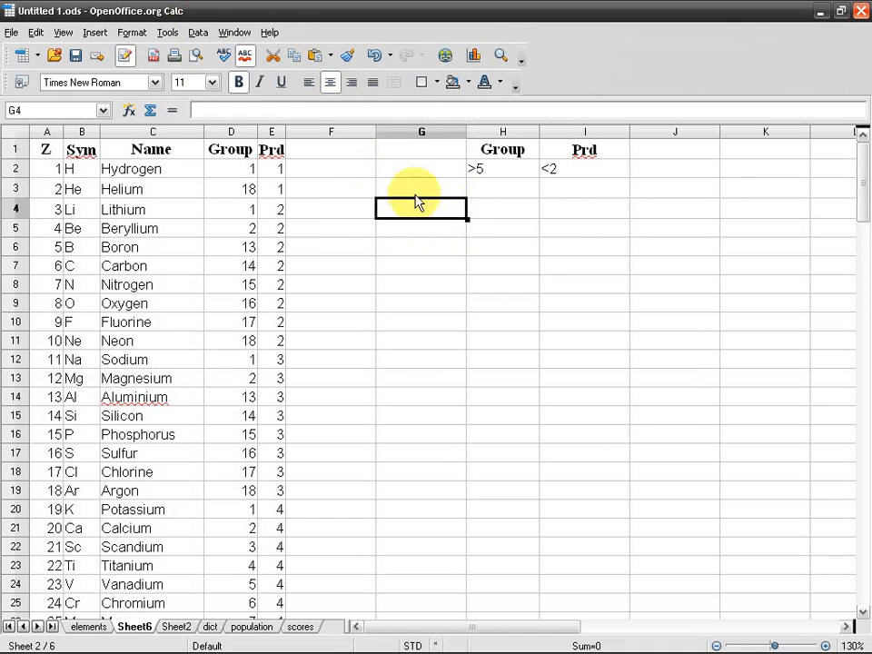
click(198, 32)
click(238, 51)
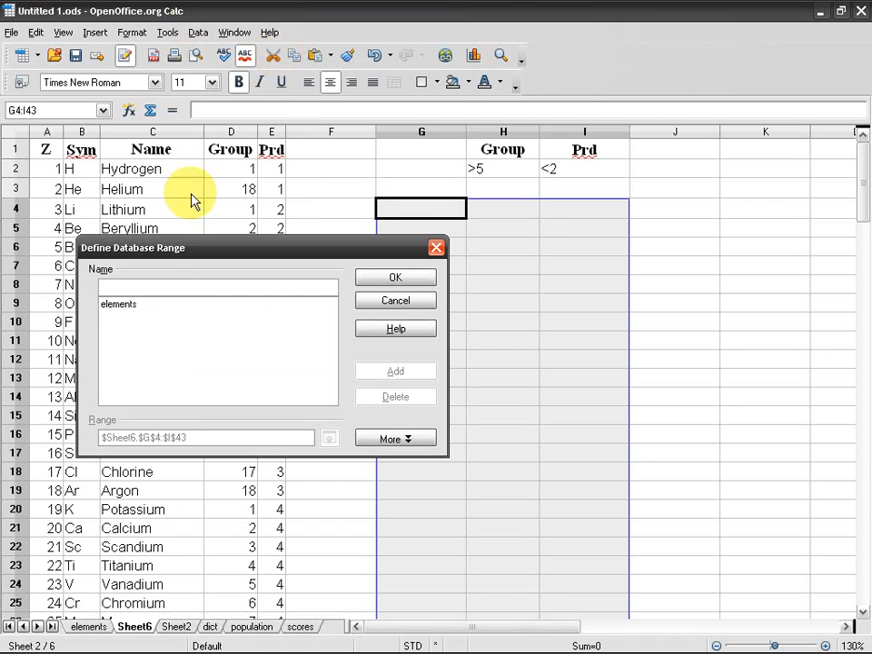
text(results)
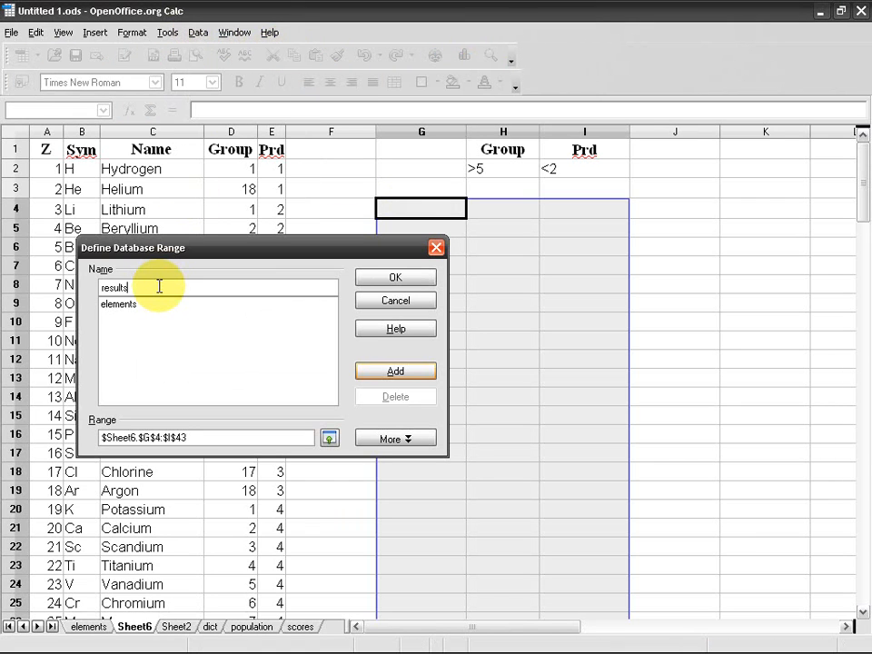
click(396, 373)
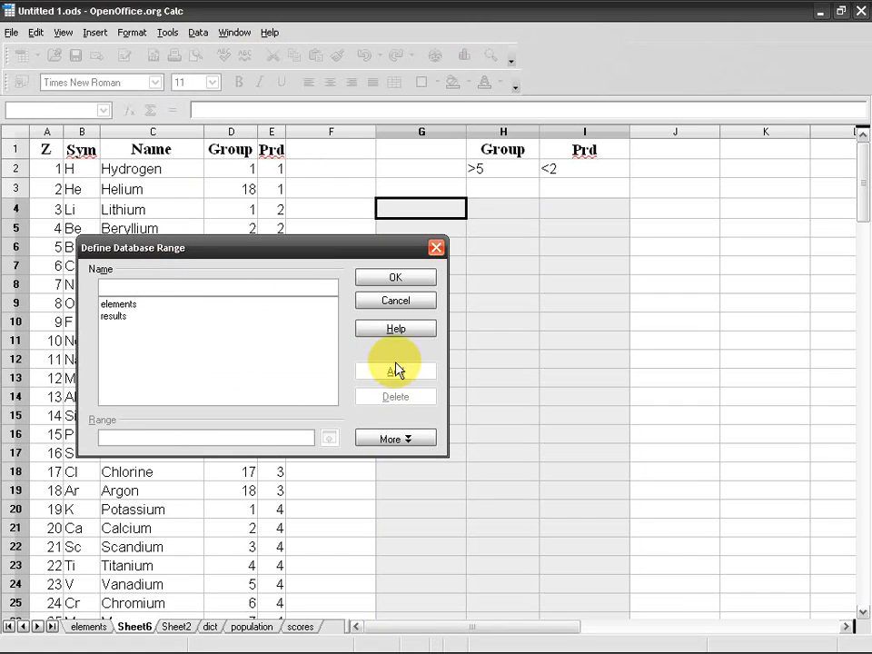
click(396, 277)
click(338, 303)
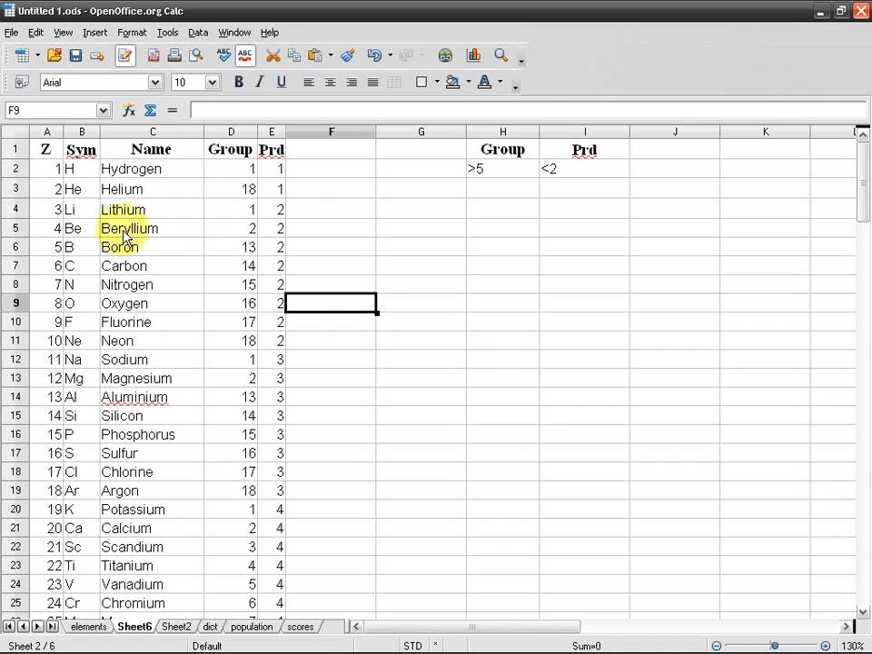
Select the elements table A1:E119 through its defined database range
drag(502, 154, 591, 173)
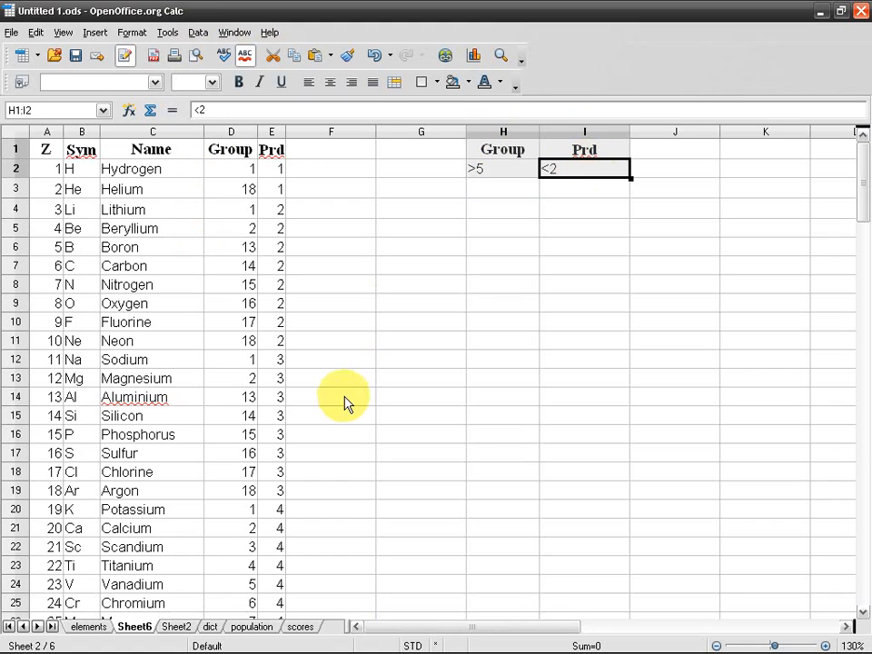
click(332, 247)
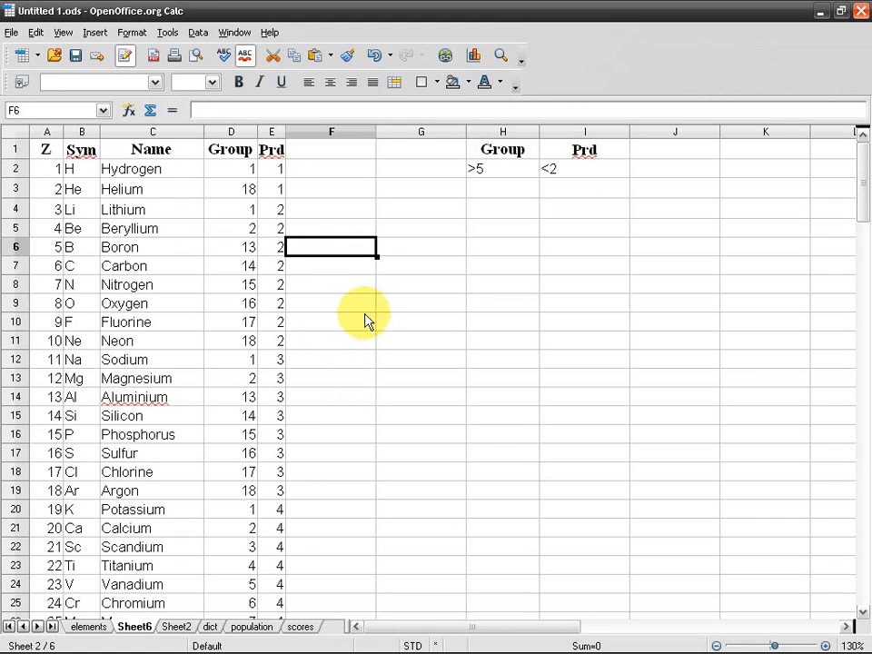
click(199, 35)
click(238, 70)
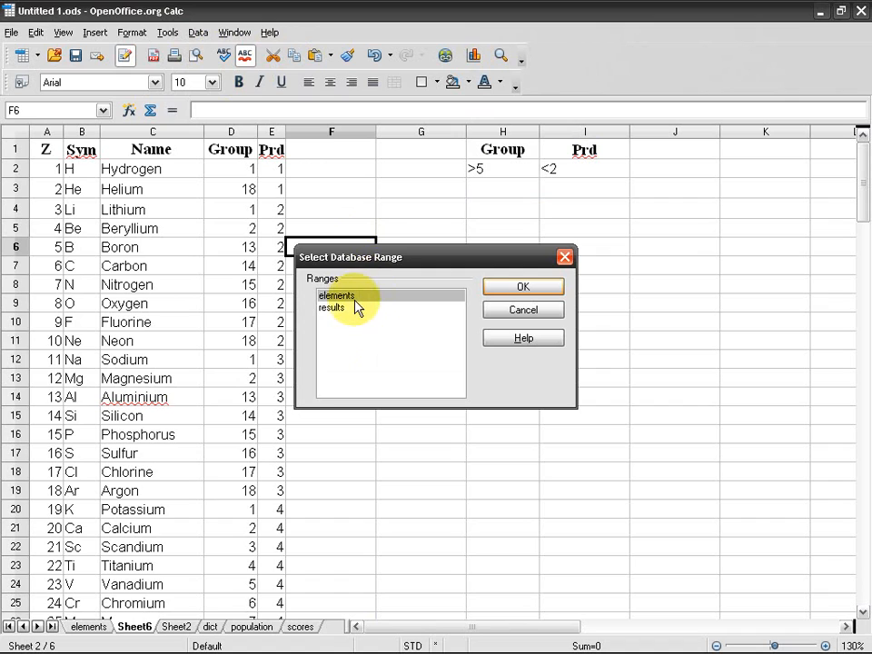
click(509, 289)
Apply an advanced filter to the elements table using the criteria in H1:I2, copying the output to the results range at G4
click(198, 33)
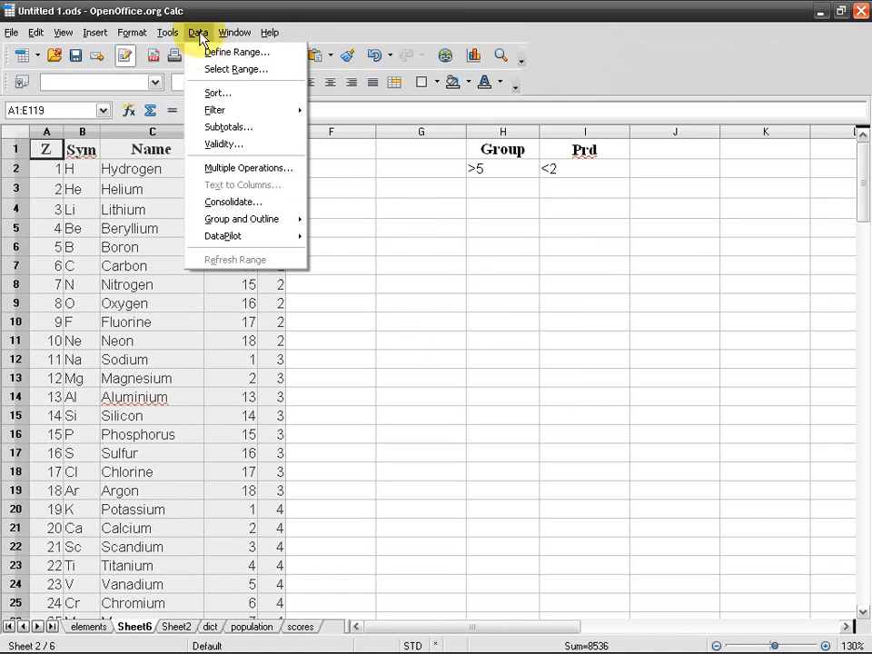
mouse_move(273, 111)
click(381, 148)
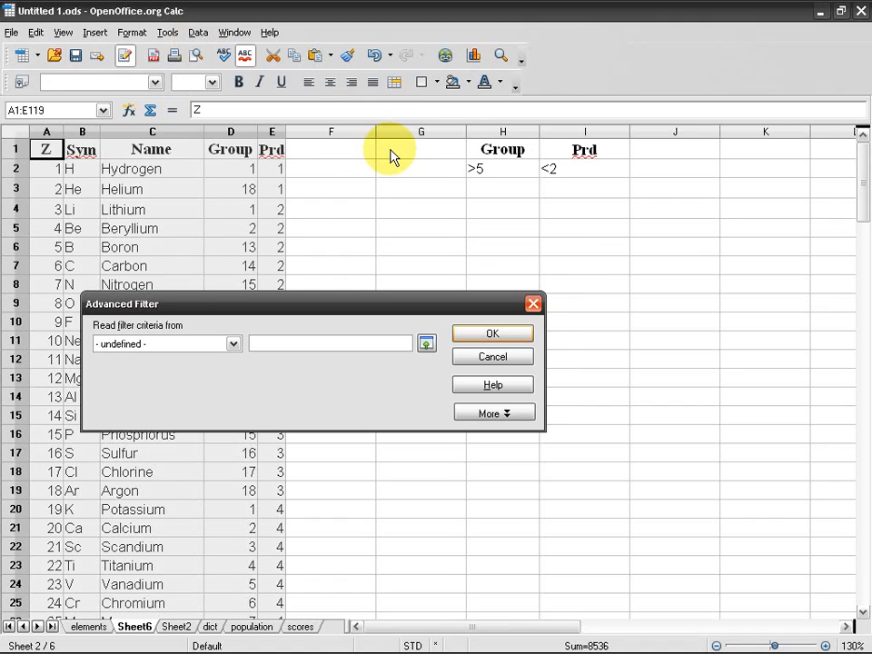
drag(518, 153, 586, 172)
click(489, 414)
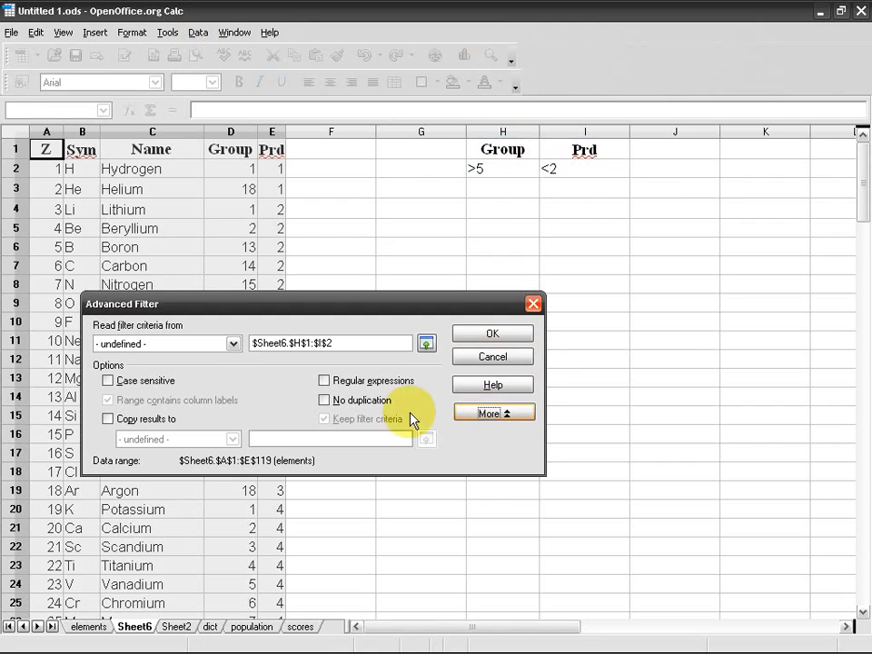
click(108, 419)
click(233, 440)
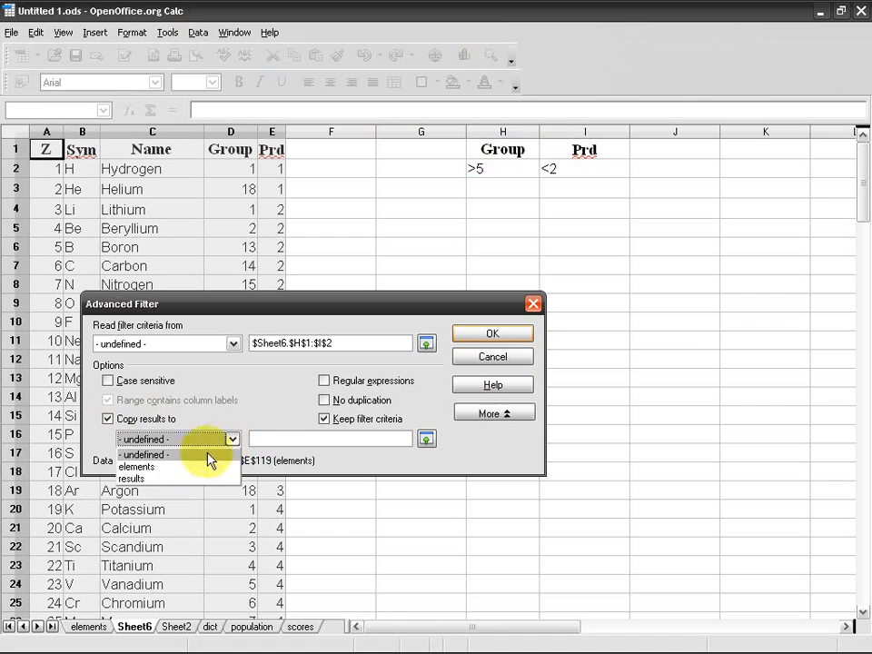
click(188, 478)
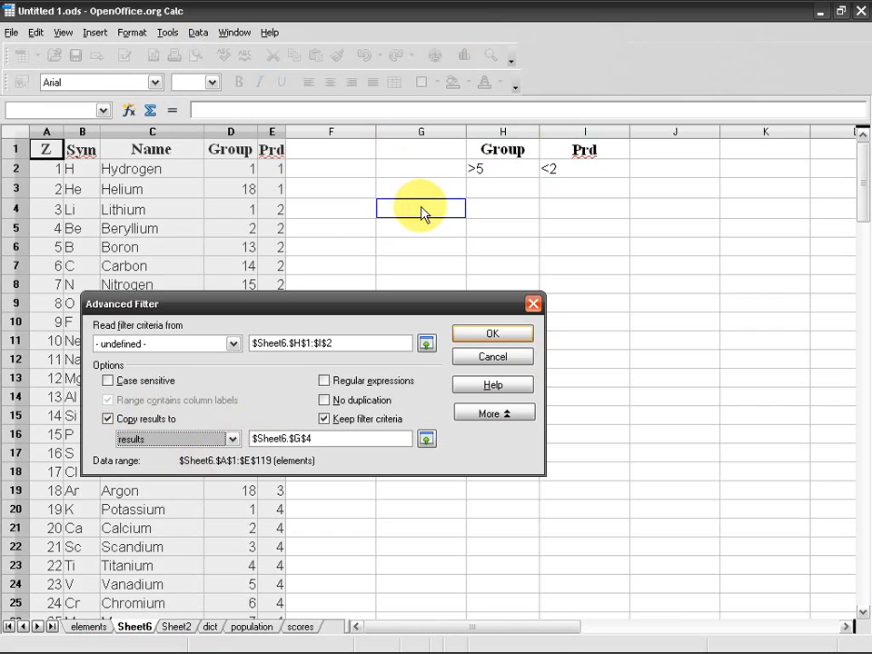
click(486, 337)
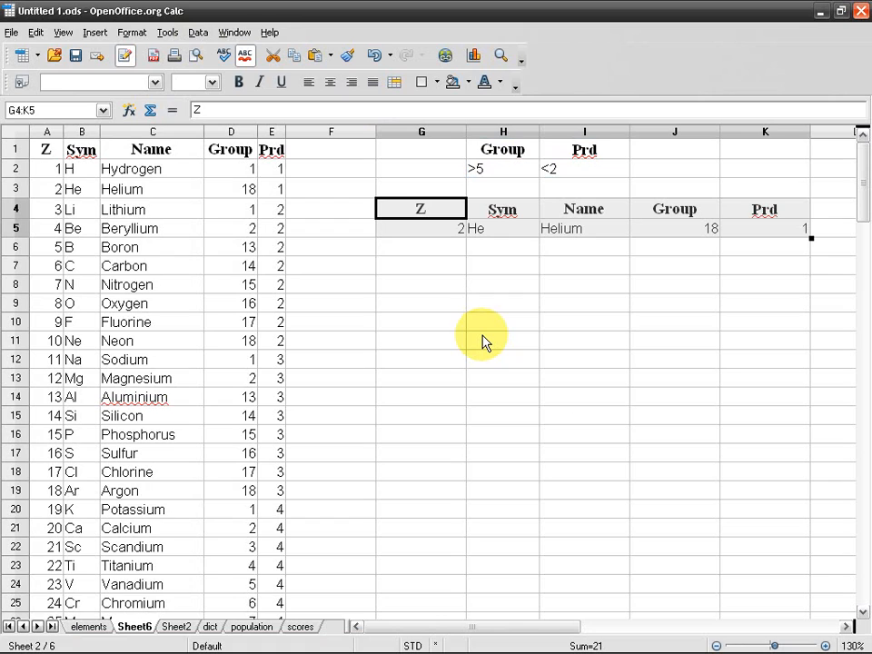
Delete the filtered output in G4:K5 and select cell G4
key(Delete)
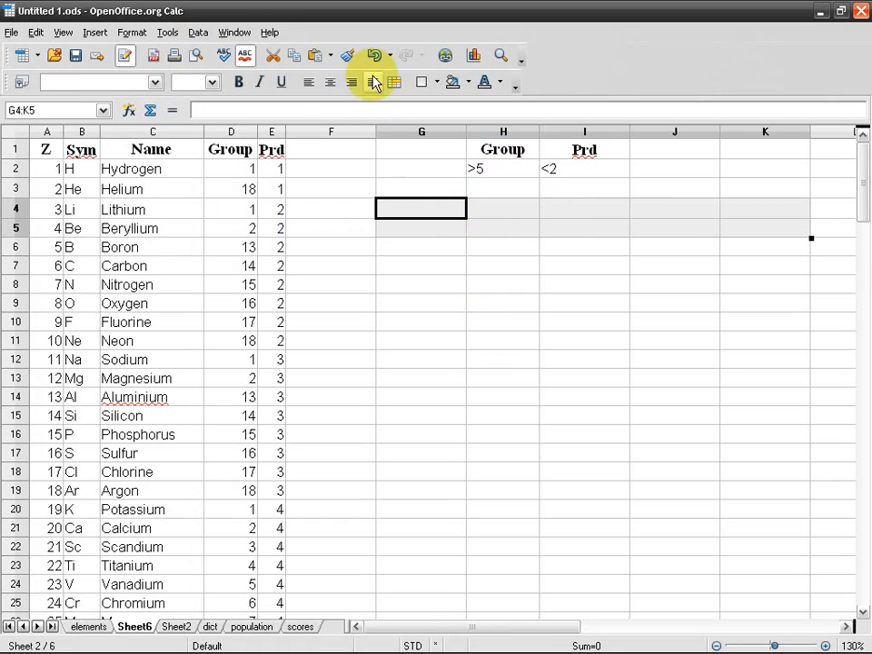
click(435, 227)
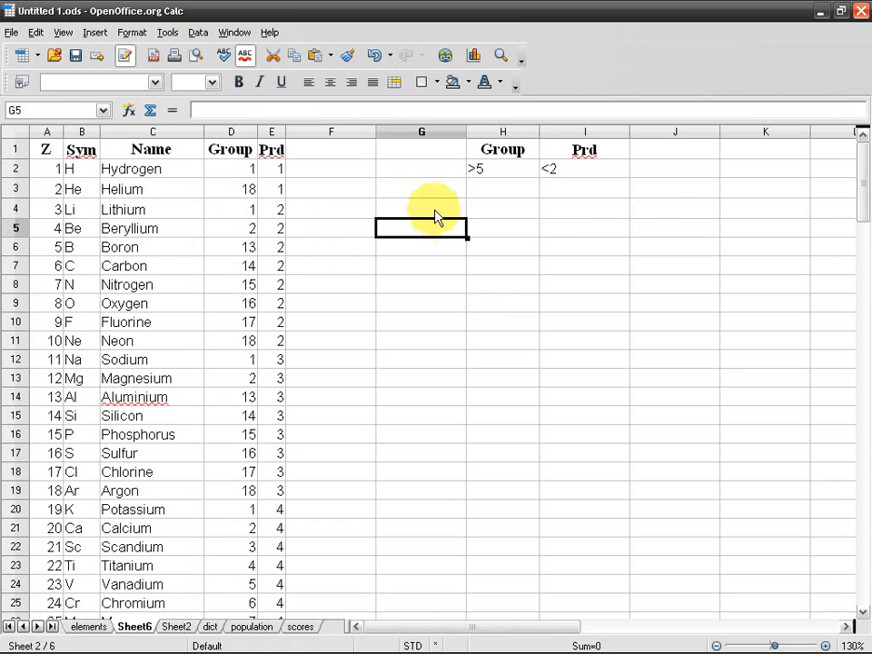
click(424, 209)
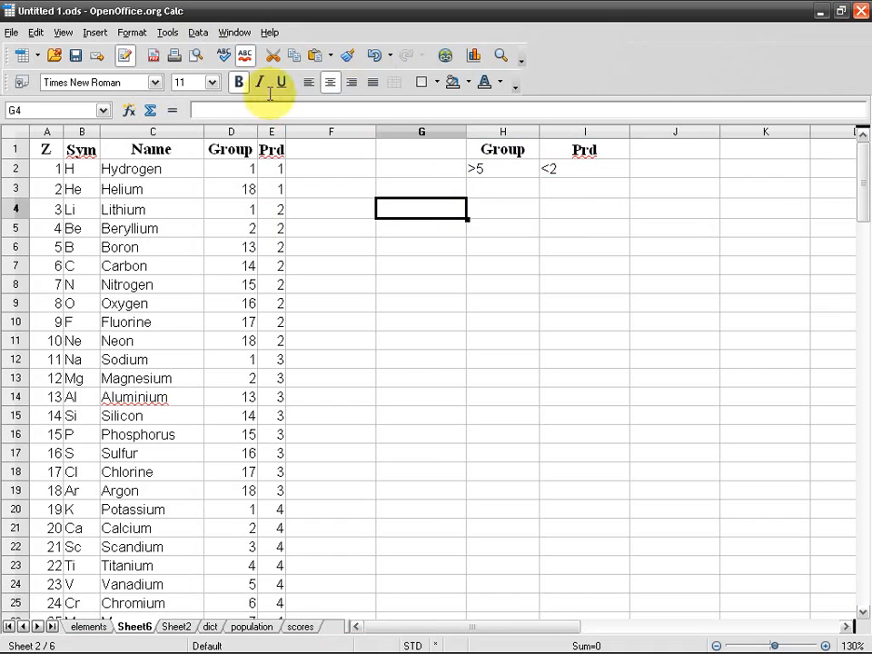
Reselect the elements table using its named database range
click(197, 32)
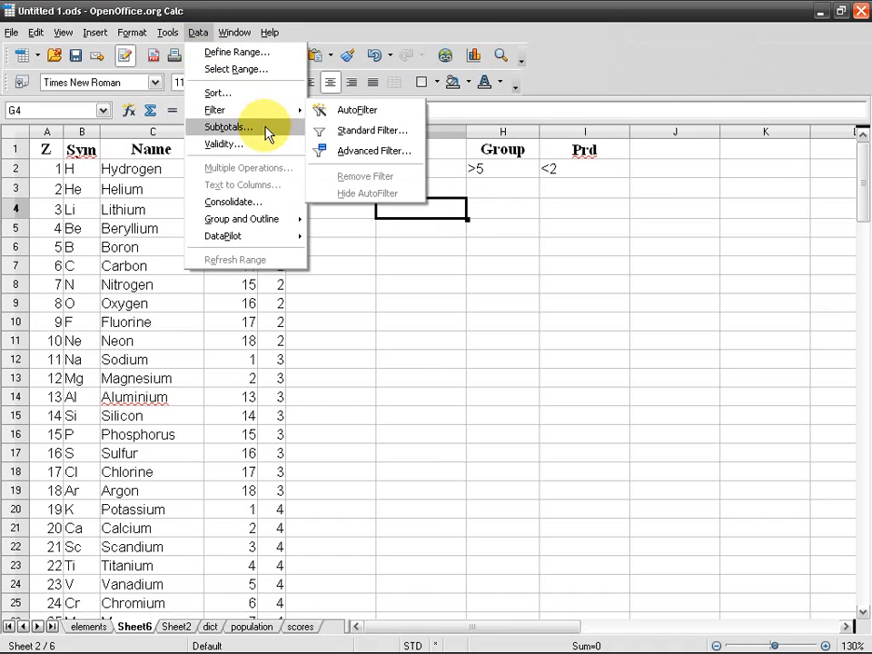
click(227, 70)
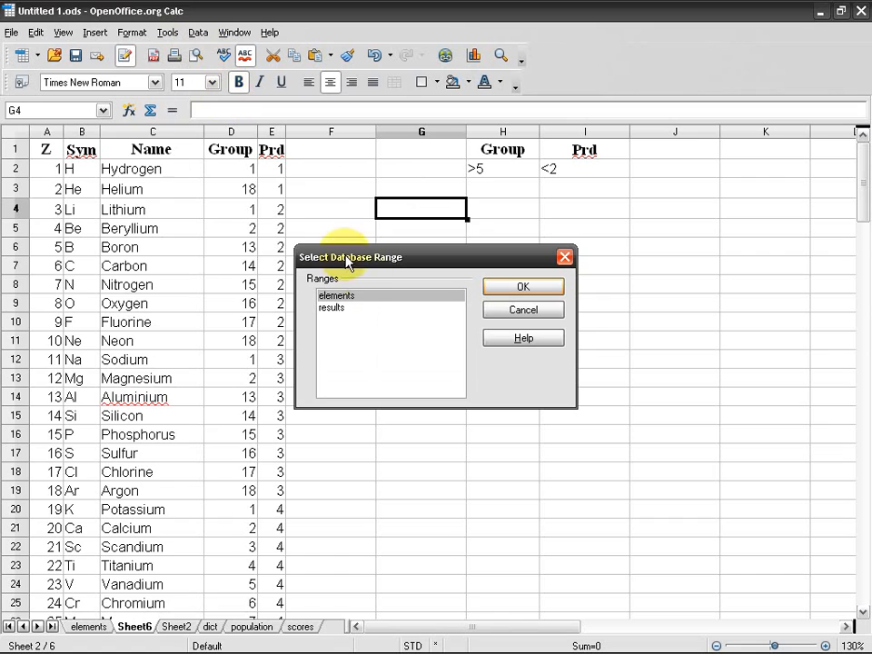
double_click(359, 303)
Reapply the advanced filter with criteria H1:I2, keeping the results range at G4 as the copy destination
click(198, 33)
mouse_move(281, 112)
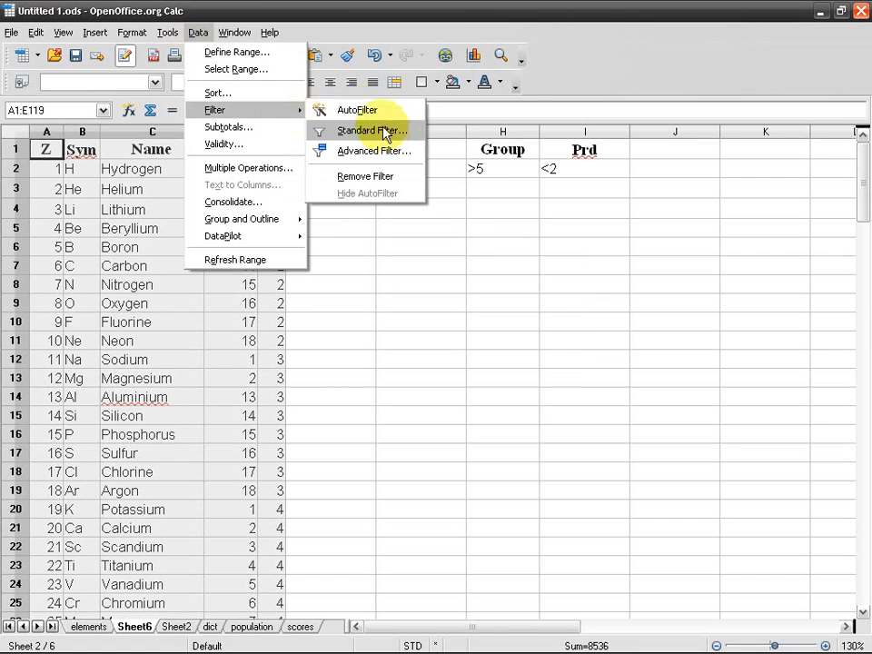
click(374, 150)
click(484, 412)
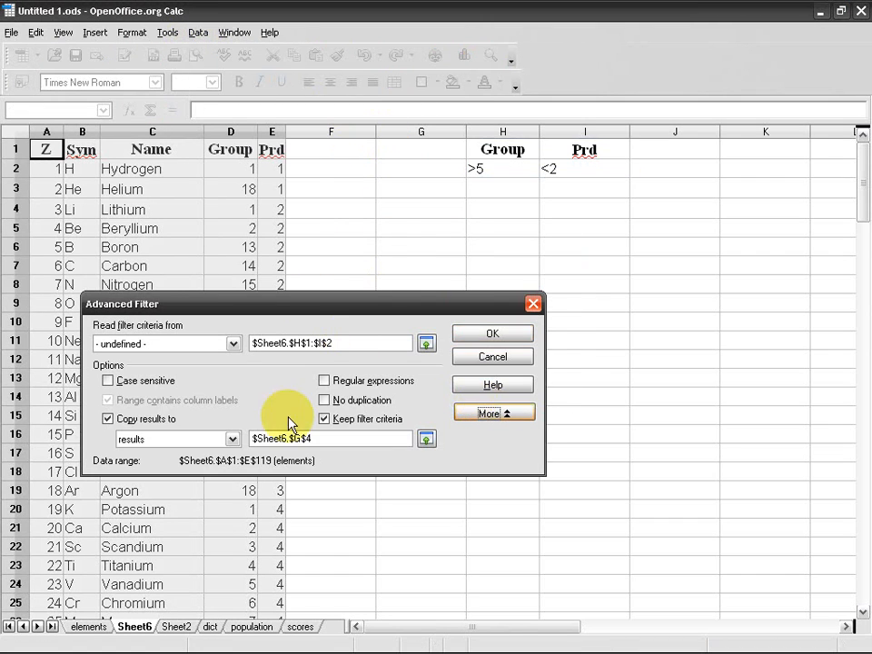
click(108, 419)
click(108, 419)
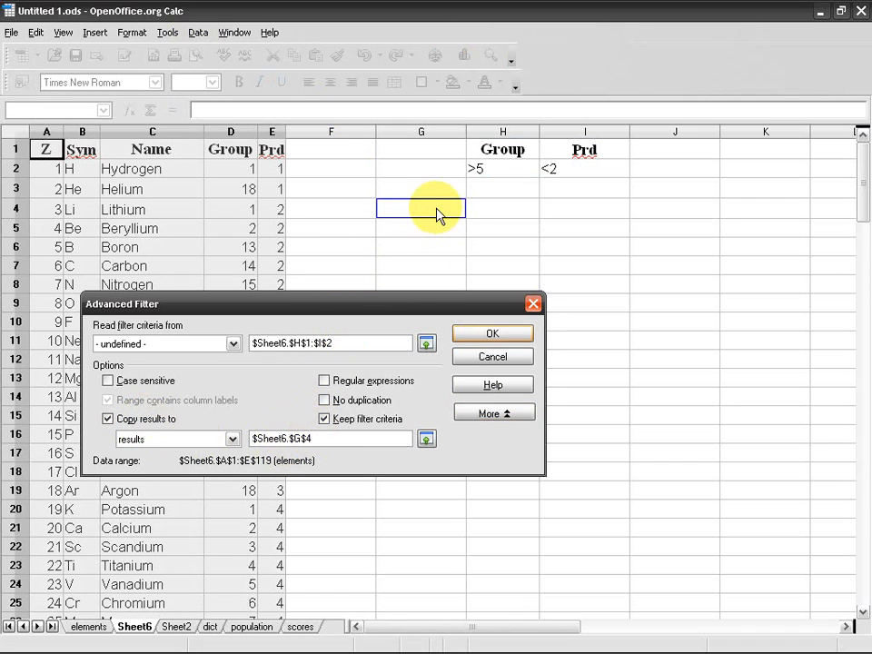
click(233, 440)
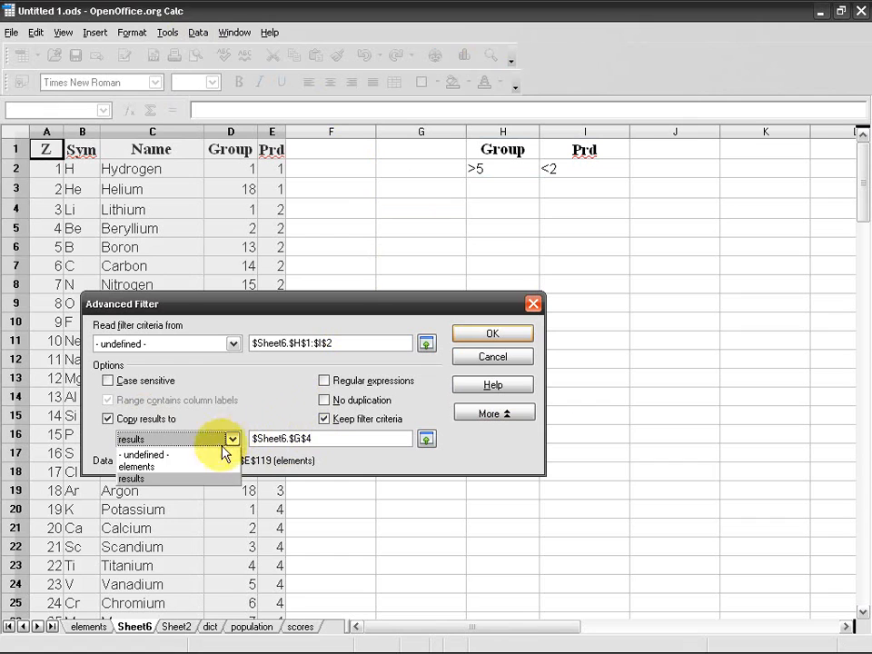
mouse_move(336, 312)
mouse_down()
mouse_move(312, 339)
mouse_move(288, 313)
mouse_move(323, 315)
mouse_move(319, 310)
mouse_up()
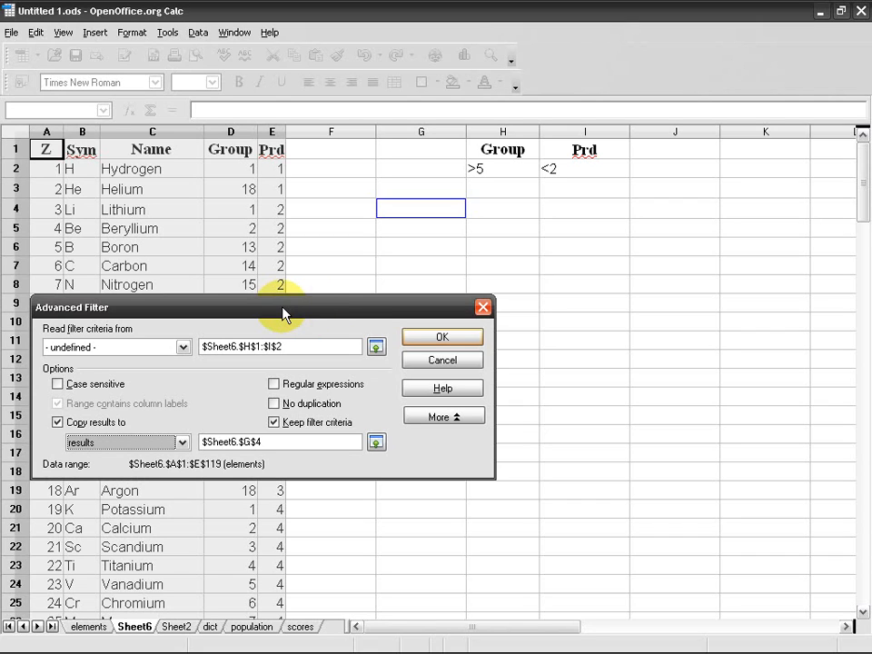
click(449, 343)
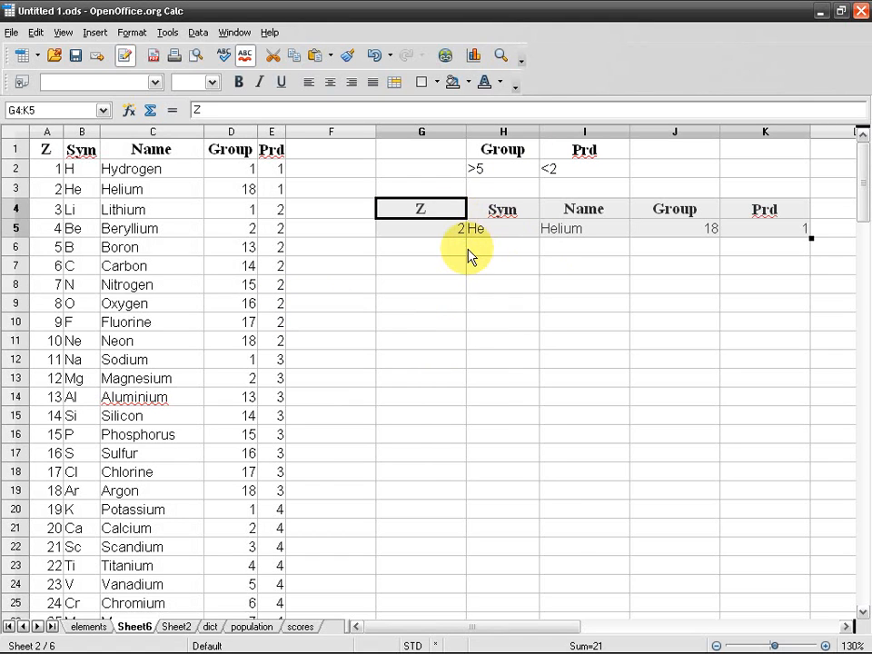
Select the whole elements table from one of its cells and check its database range definition without changing it
click(438, 255)
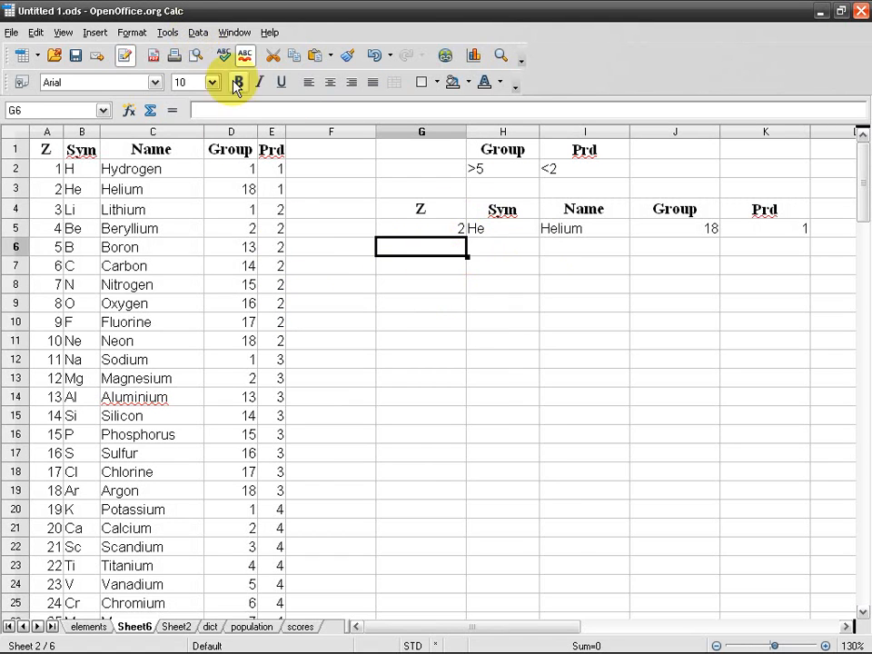
click(225, 249)
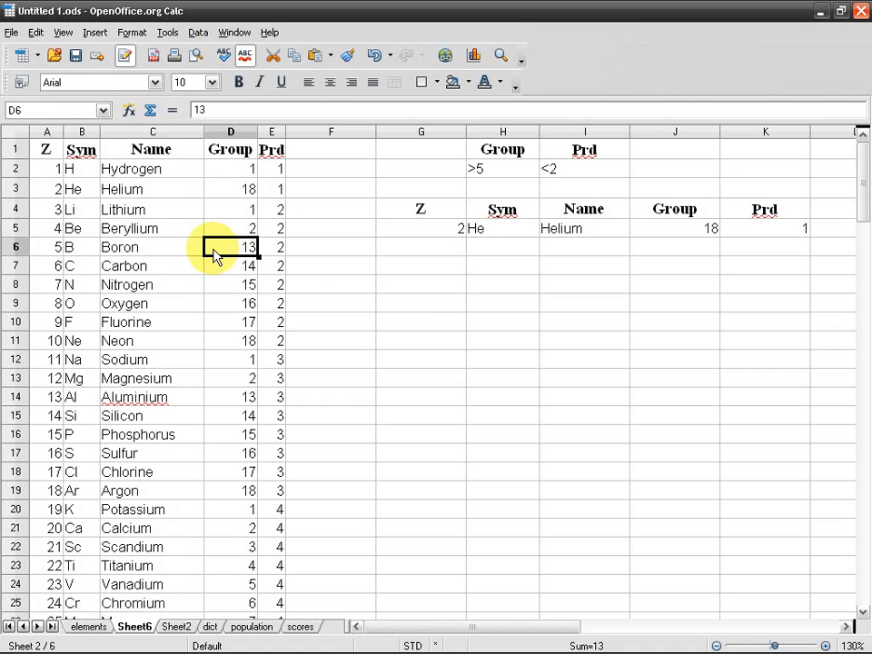
key(ctrl+KP_Multiply)
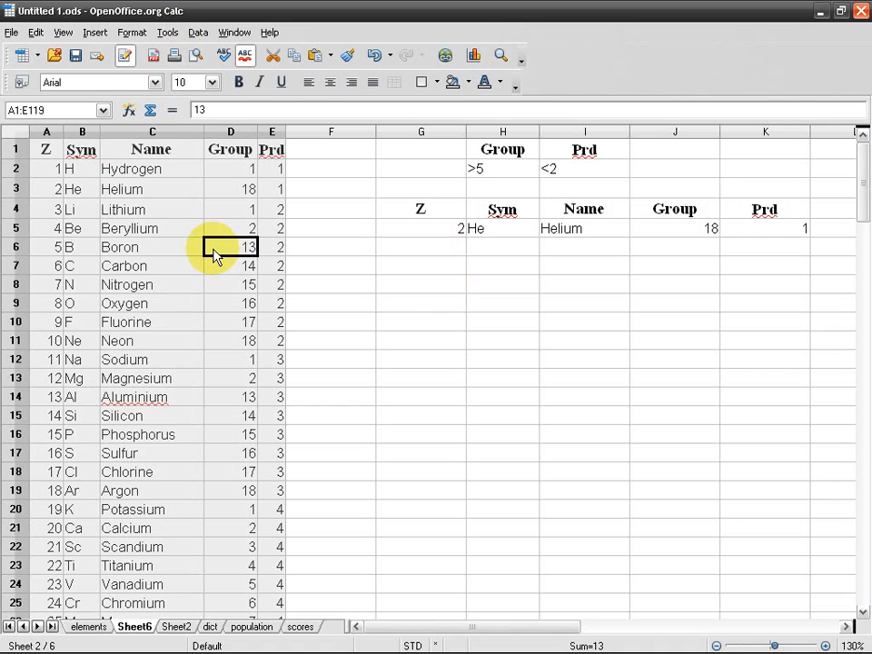
click(200, 33)
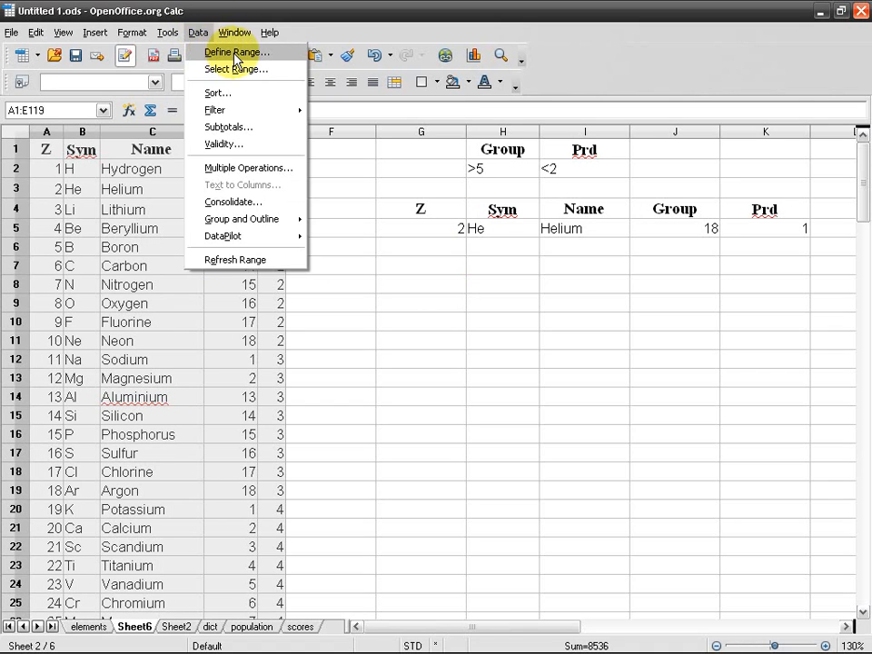
click(228, 52)
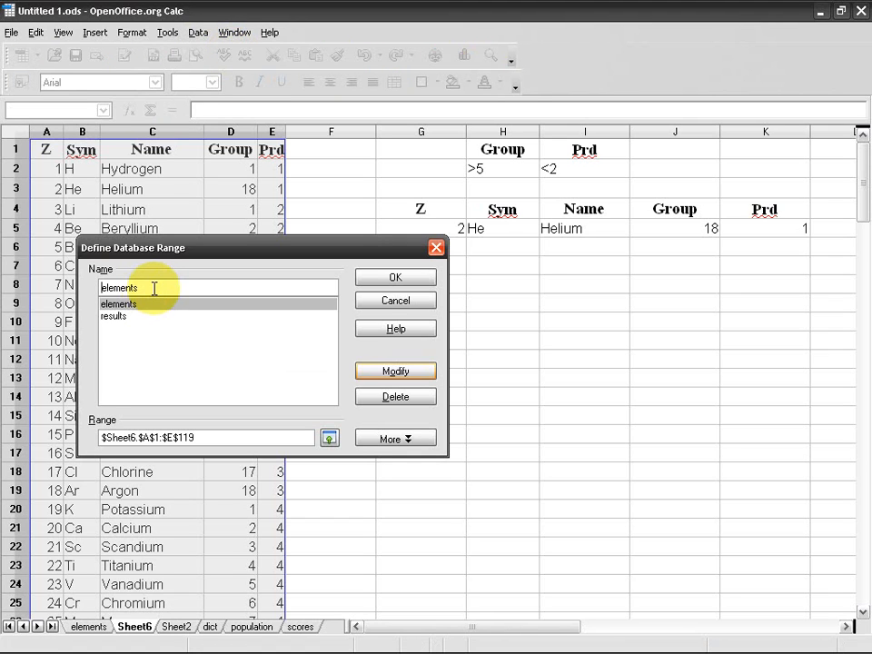
click(396, 300)
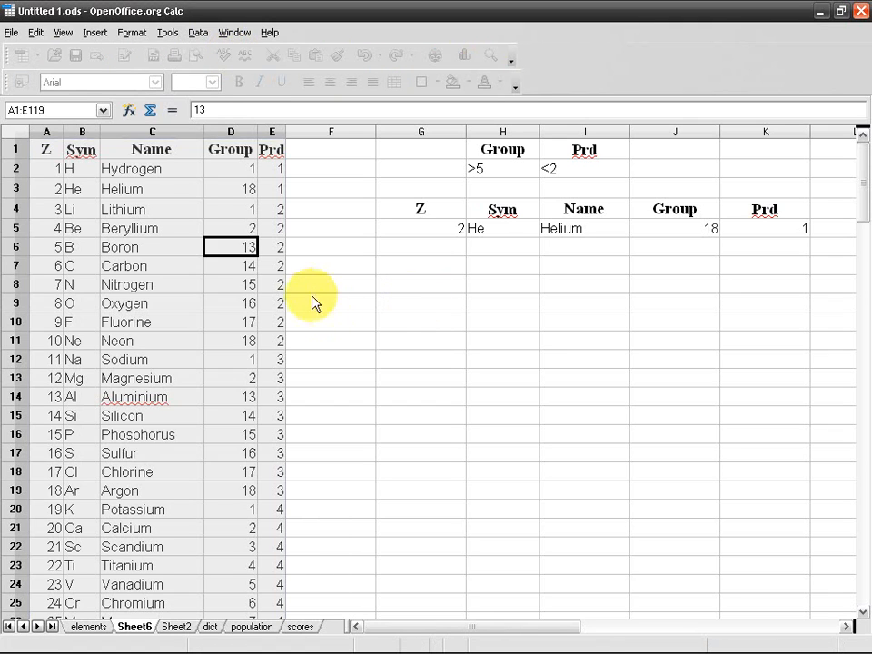
Select the filter output by its results database range and delete its contents from G4:K5
click(320, 286)
click(198, 33)
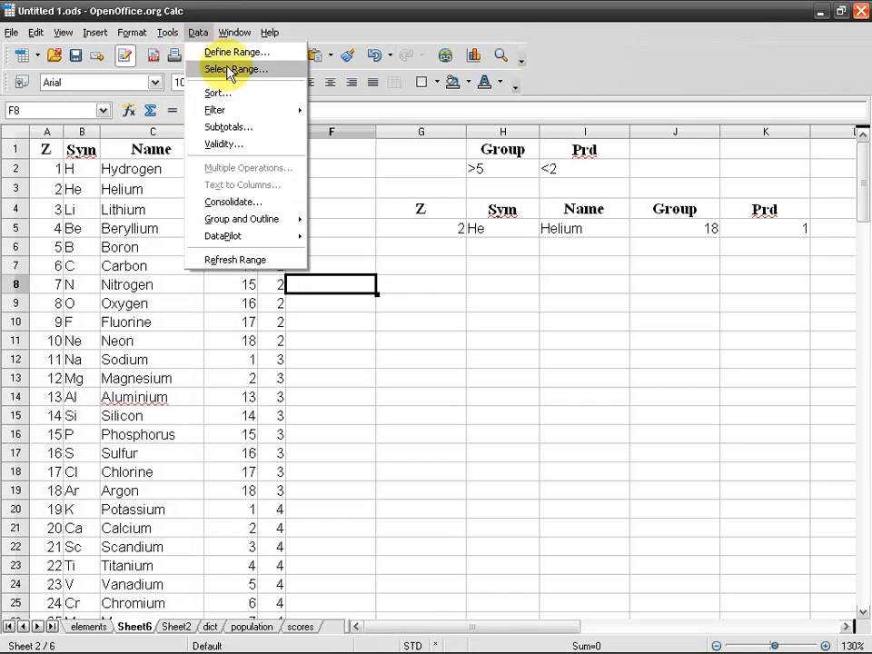
click(223, 68)
click(333, 308)
click(509, 292)
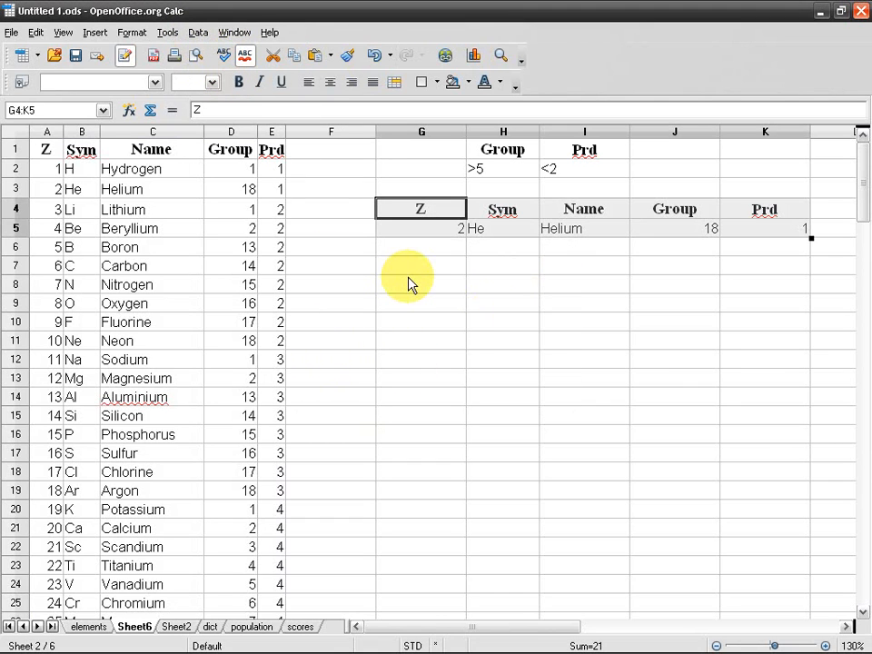
key(Delete)
click(331, 285)
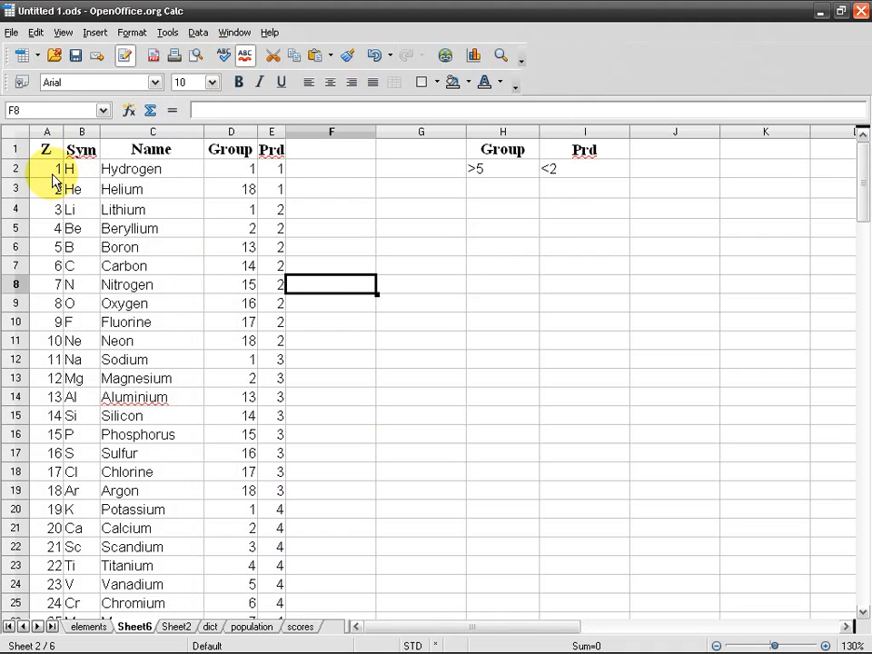
Copy the header row with the Beryllium, Fluorine, Silicon, Potassium and Scandium rows together, pasting them at G4
drag(46, 148, 269, 149)
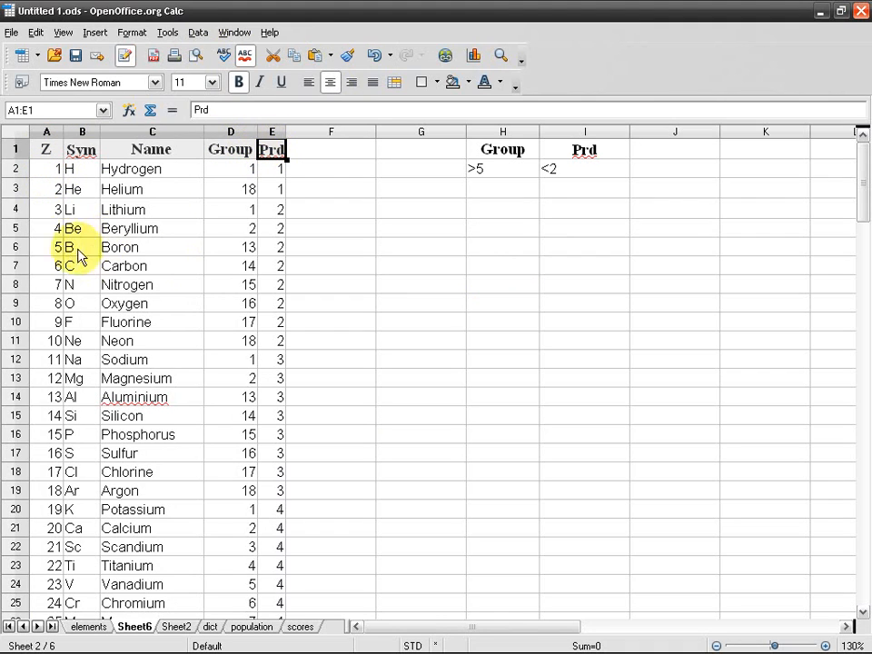
drag(28, 228, 271, 229)
click(114, 327)
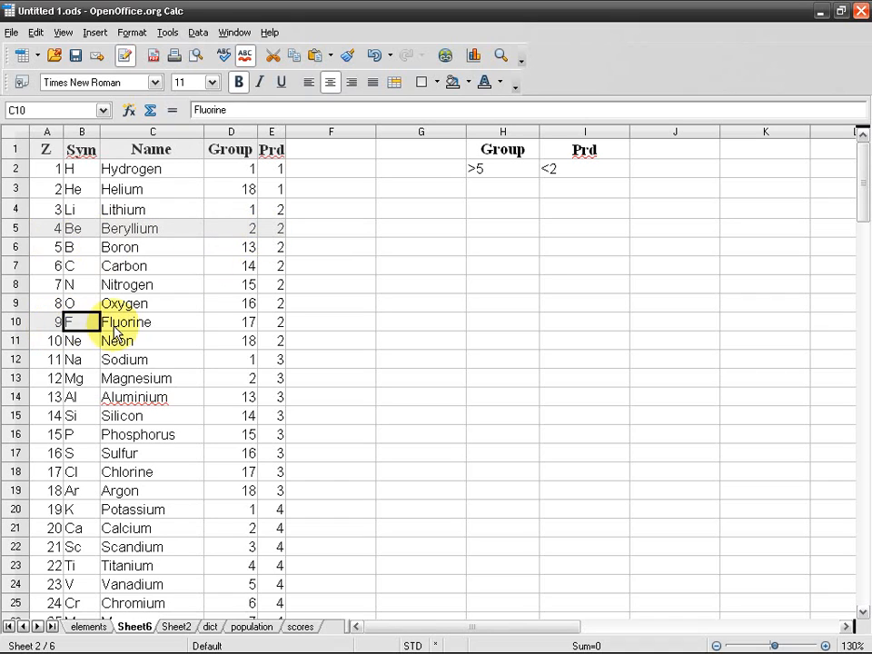
drag(115, 333, 267, 335)
drag(30, 415, 273, 414)
drag(41, 508, 269, 510)
drag(33, 548, 270, 548)
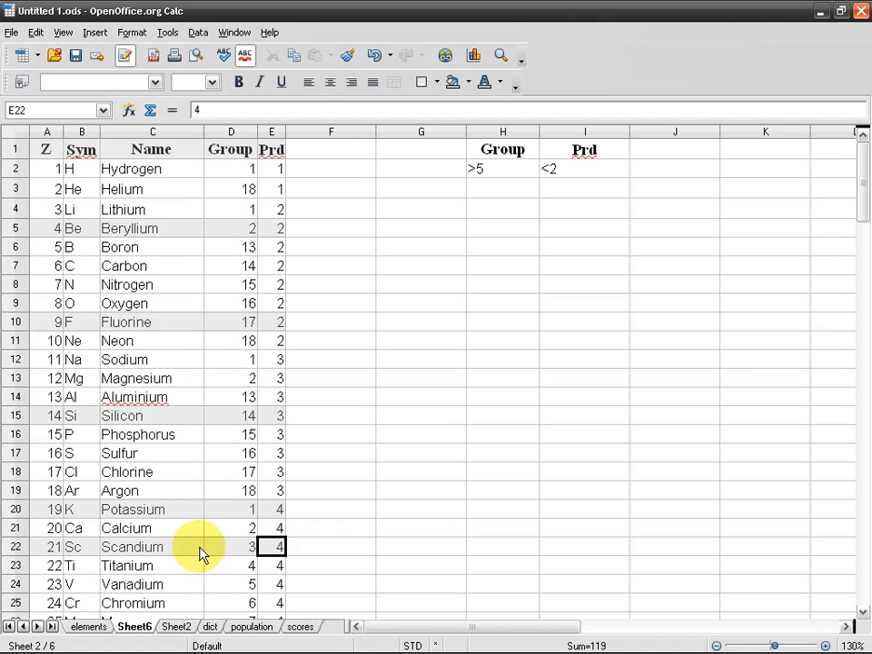
click(432, 211)
text(Z	Sym	Name	Group	Prd 4	Be	Beryllium	2	2 9	F	Fluorine	17	2 14	Si	Silicon	14	3 19	K	Potassium	1	4 21	Sc	Scandium	3	4)
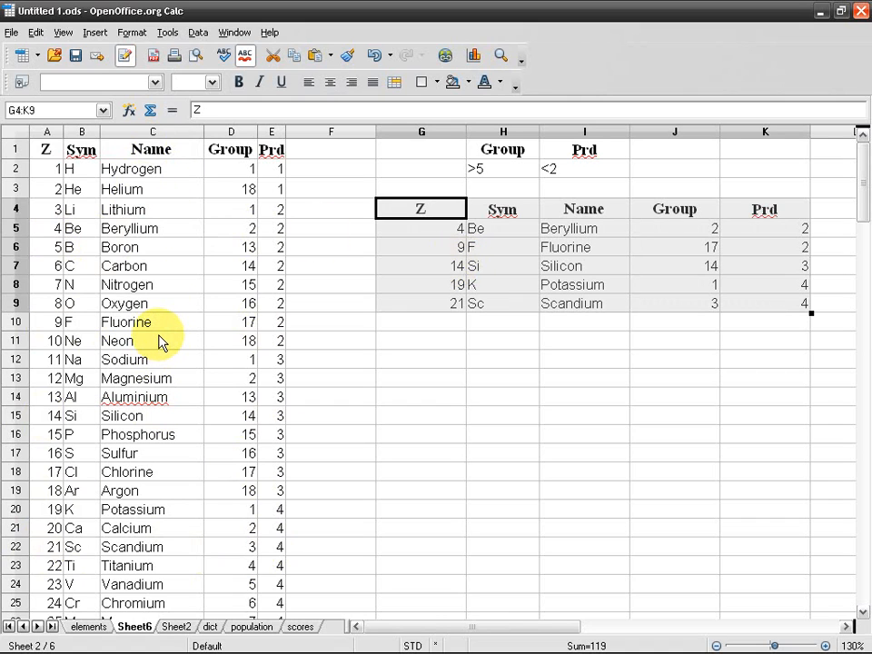
Select the header row plus the Beryllium, Fluorine, Magnesium and Sulfur rows together, and define a database range named misc from them
drag(48, 149, 272, 154)
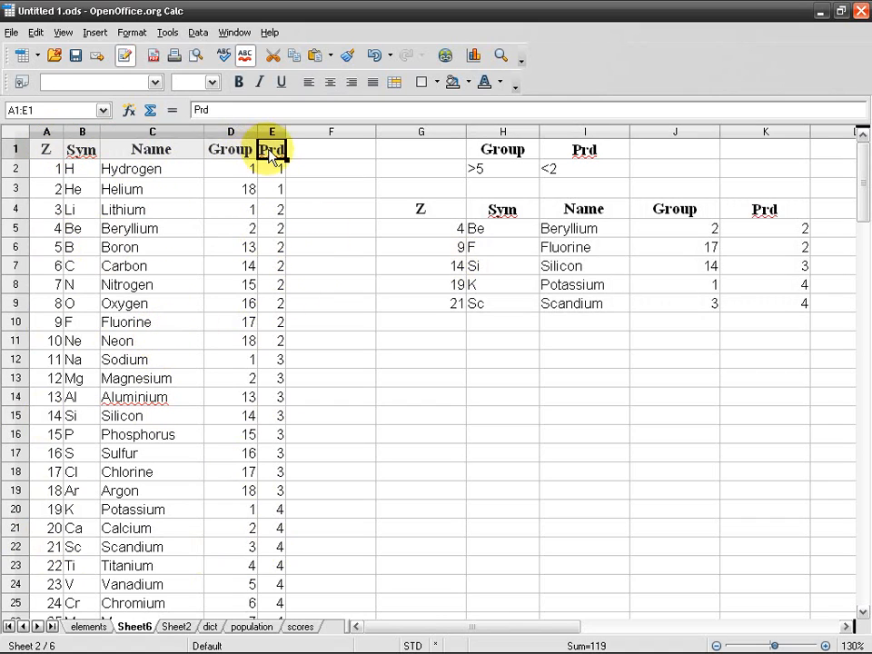
drag(52, 229, 270, 230)
drag(52, 326, 269, 323)
drag(54, 378, 275, 381)
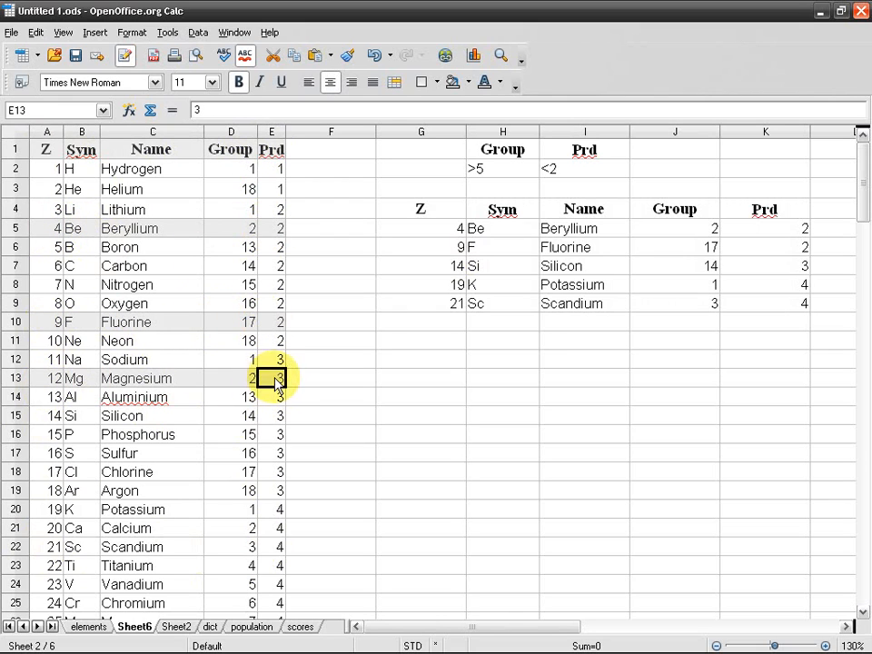
drag(52, 454, 273, 453)
click(199, 33)
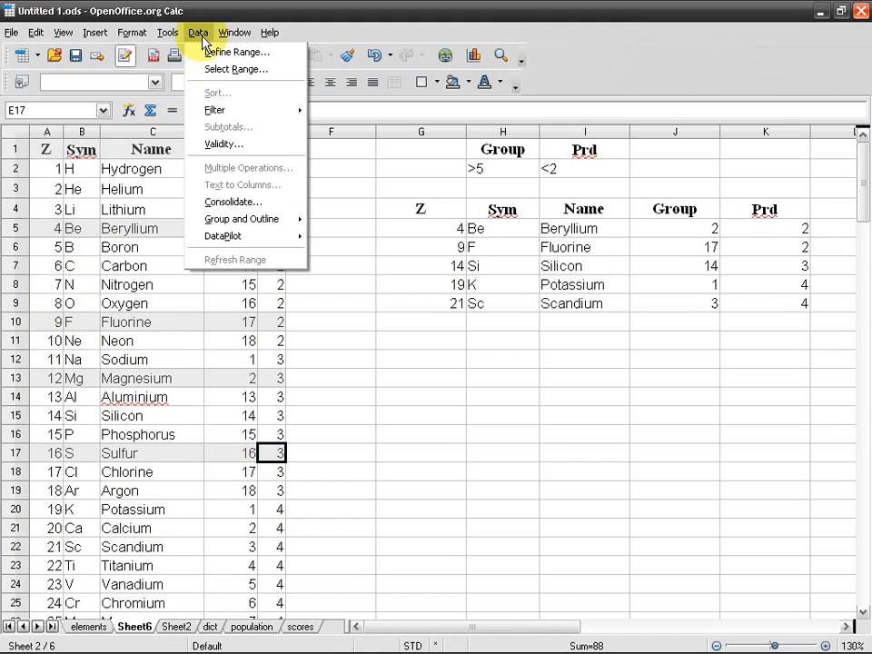
click(206, 52)
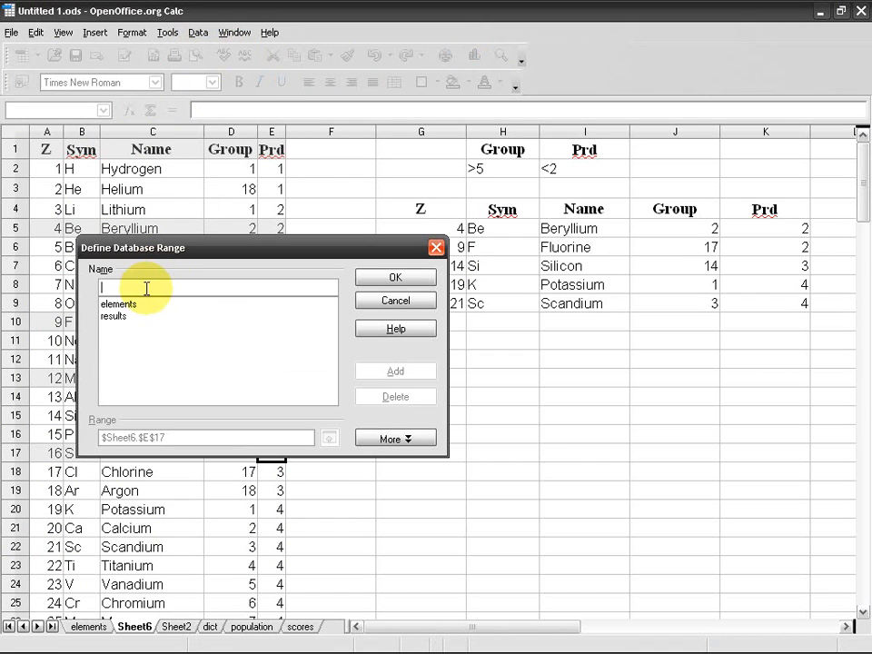
text(mis)
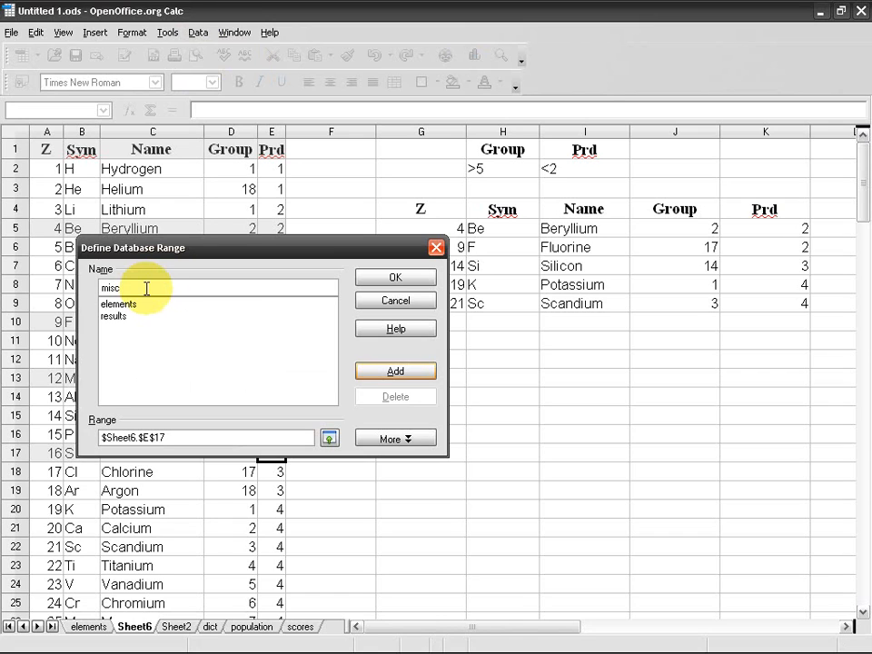
text(c)
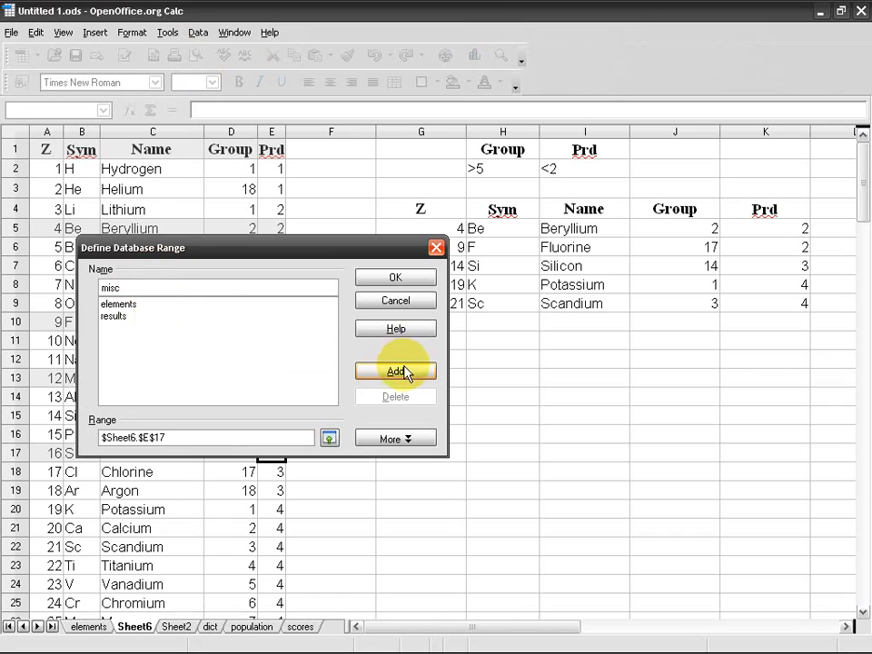
click(403, 373)
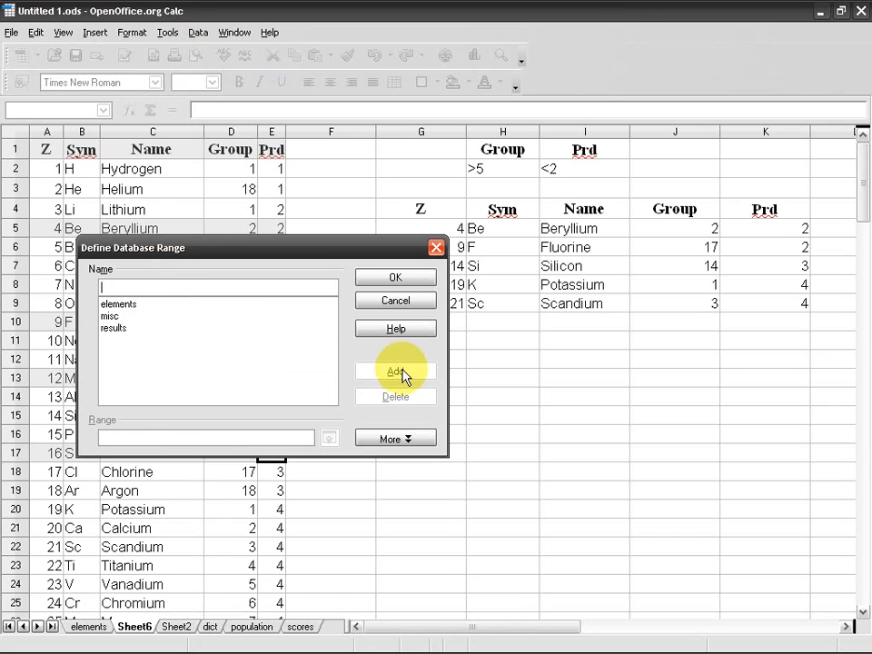
click(408, 281)
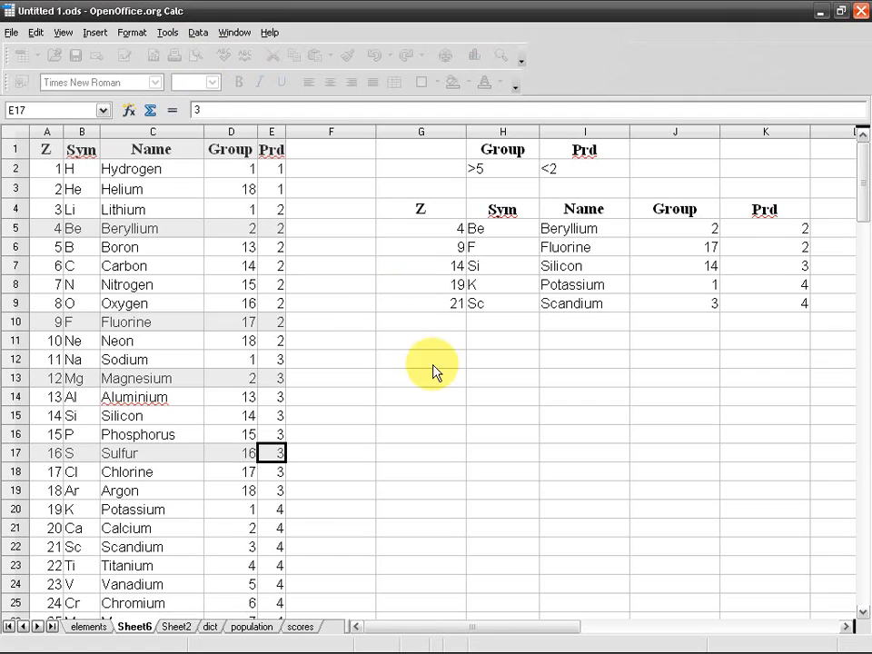
Select the misc database range by name to check which cells it covers
click(199, 33)
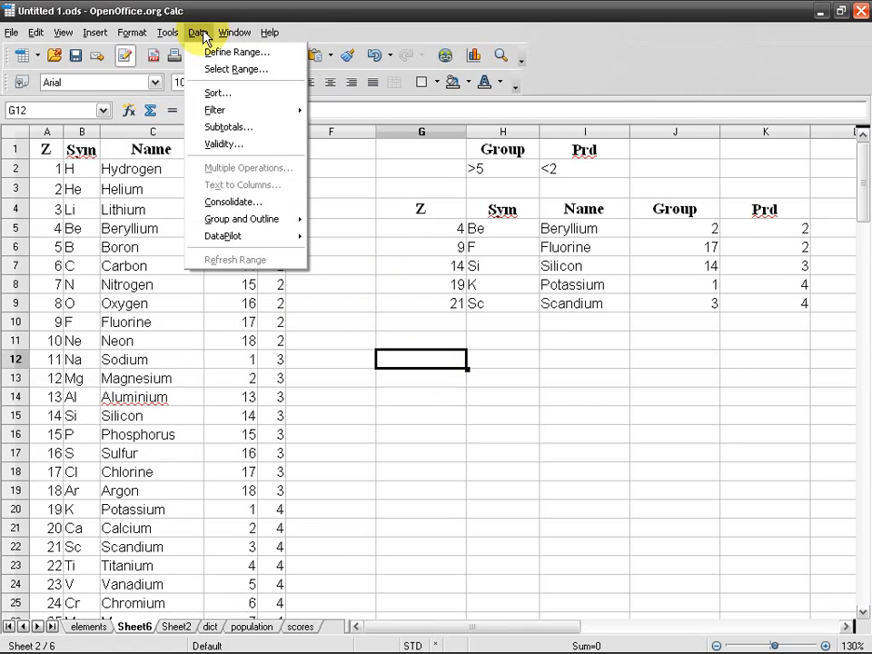
click(244, 69)
click(348, 309)
double_click(348, 309)
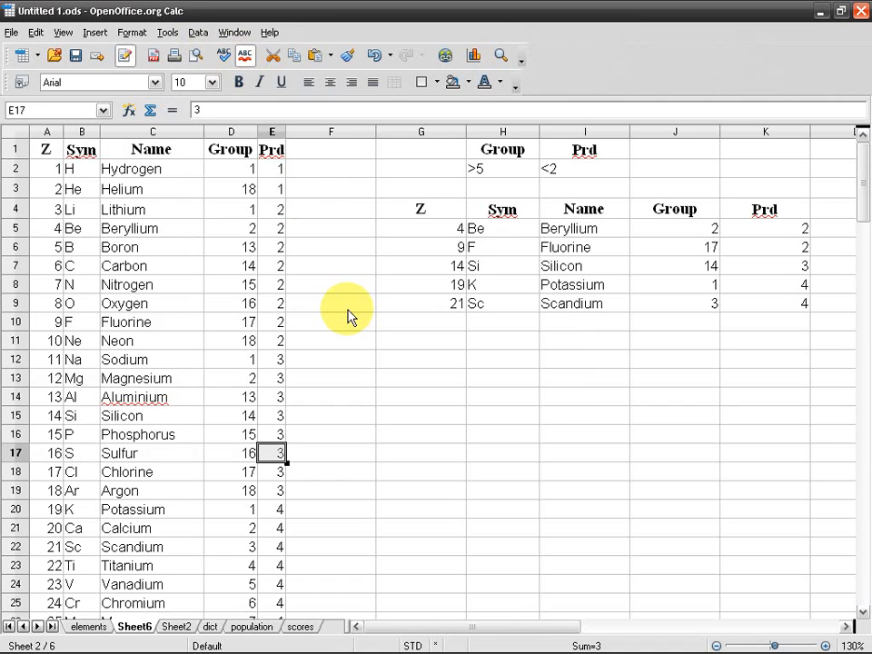
click(211, 287)
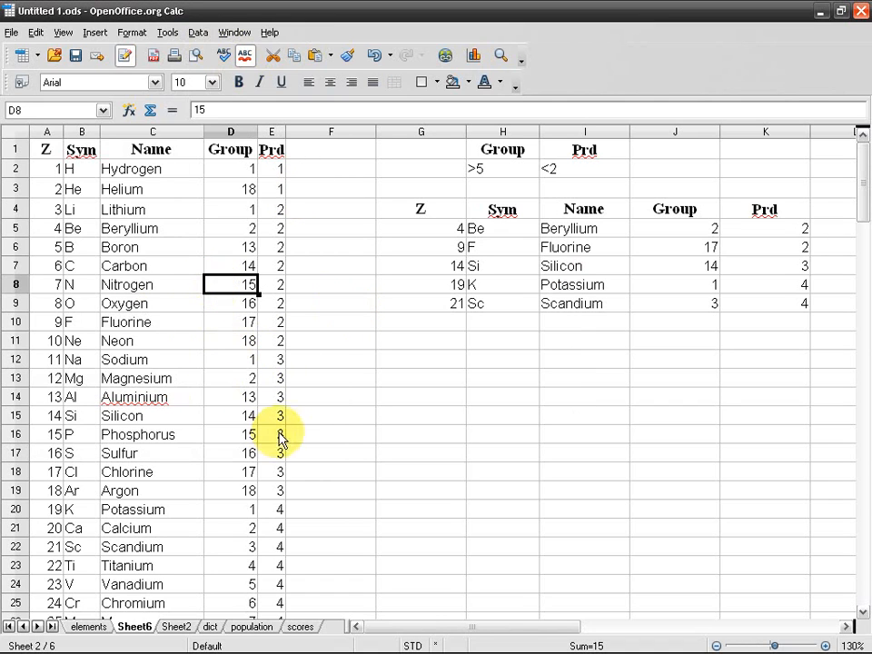
Delete the pasted element rows in G4:K9
drag(410, 214, 732, 311)
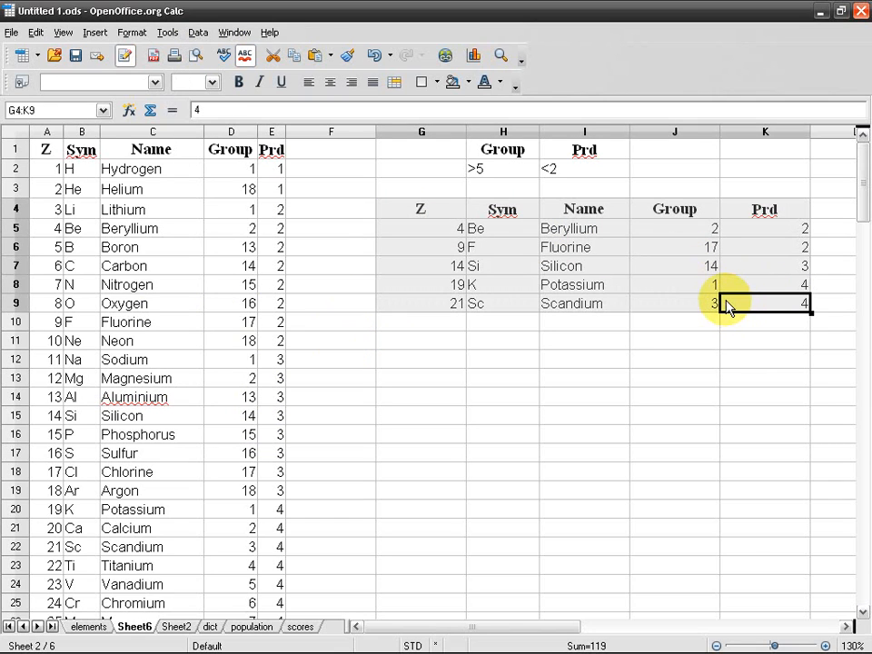
key(Delete)
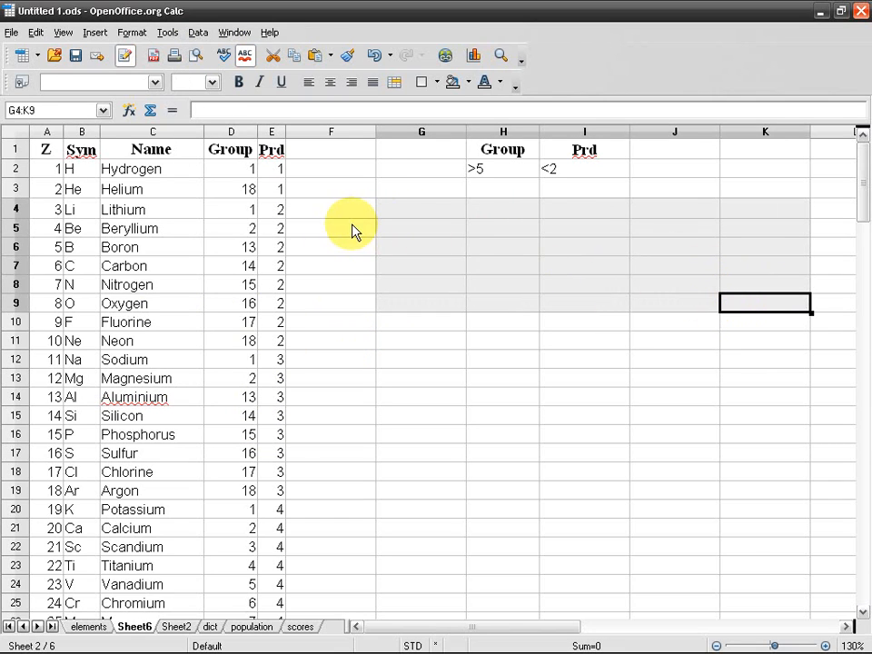
click(354, 231)
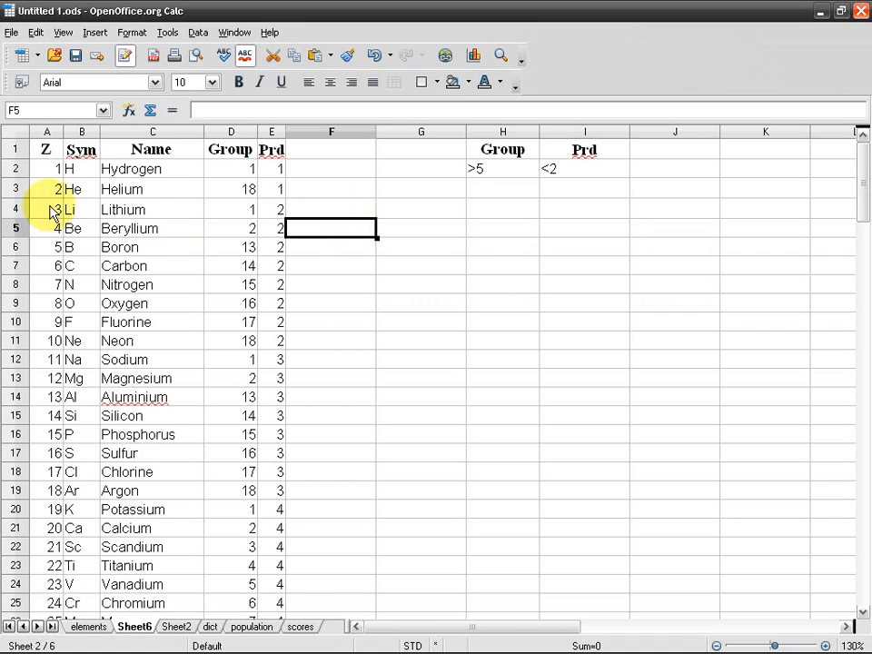
Select the non-adjacent Lithium, Carbon and Fluorine rows across columns A to E as one multiple selection
drag(52, 214, 73, 208)
drag(128, 216, 281, 341)
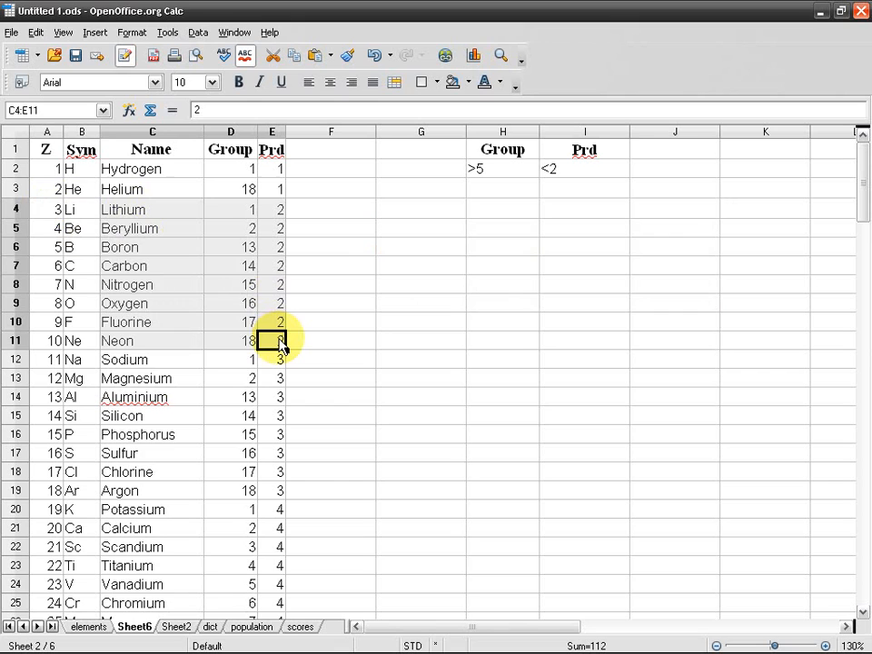
drag(41, 210, 272, 211)
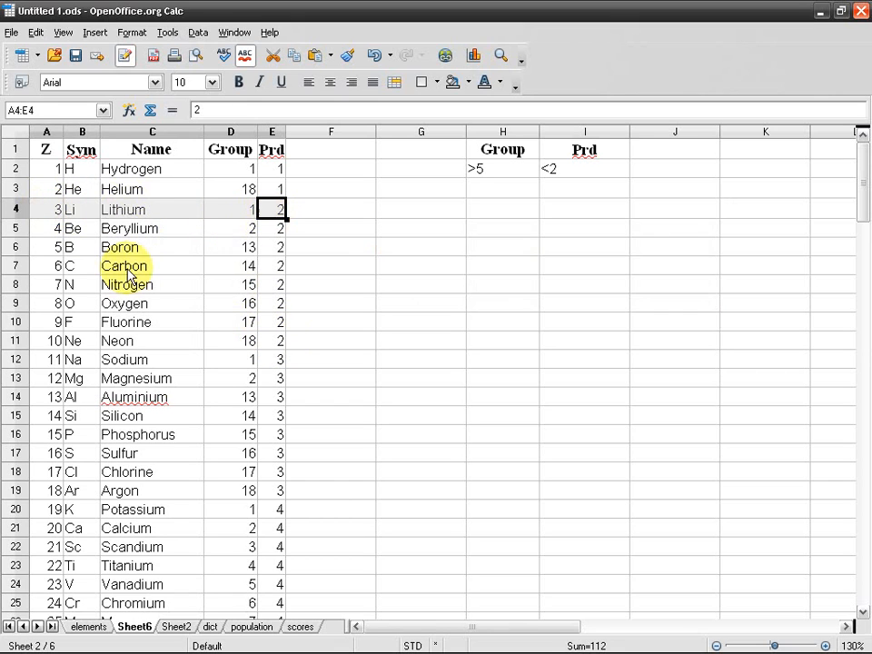
drag(35, 265, 273, 265)
ctrl+click(166, 321)
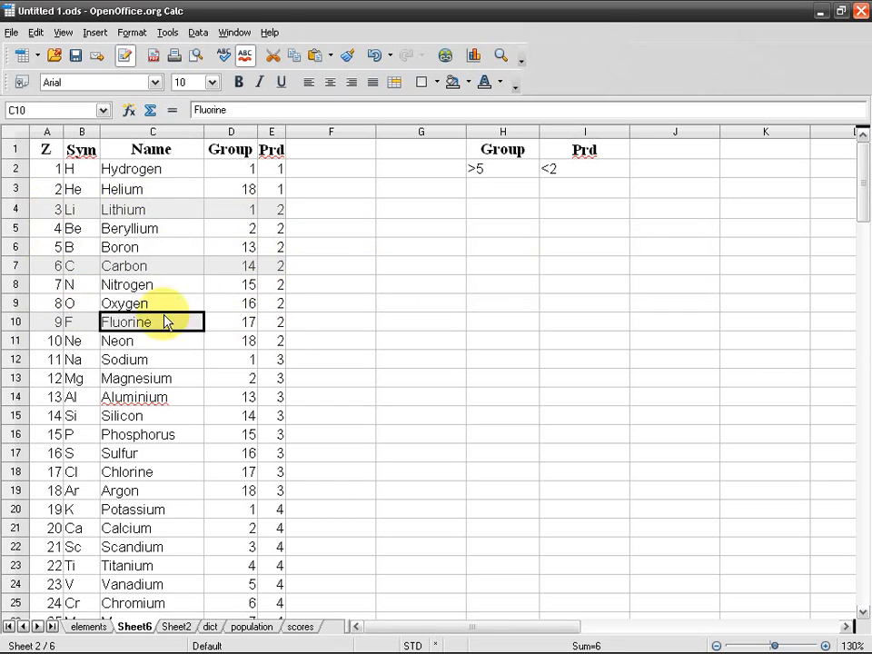
drag(166, 322, 282, 322)
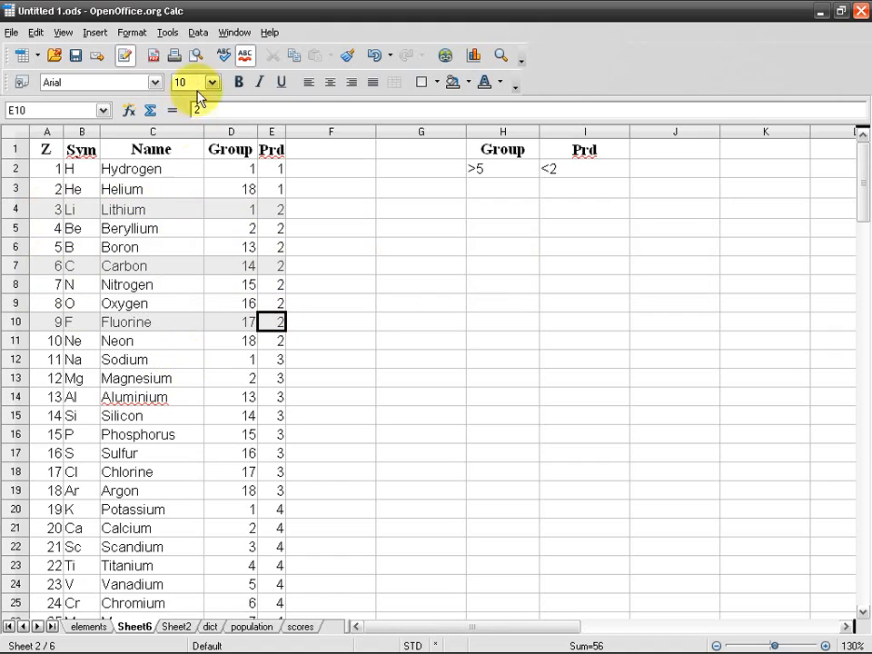
click(198, 34)
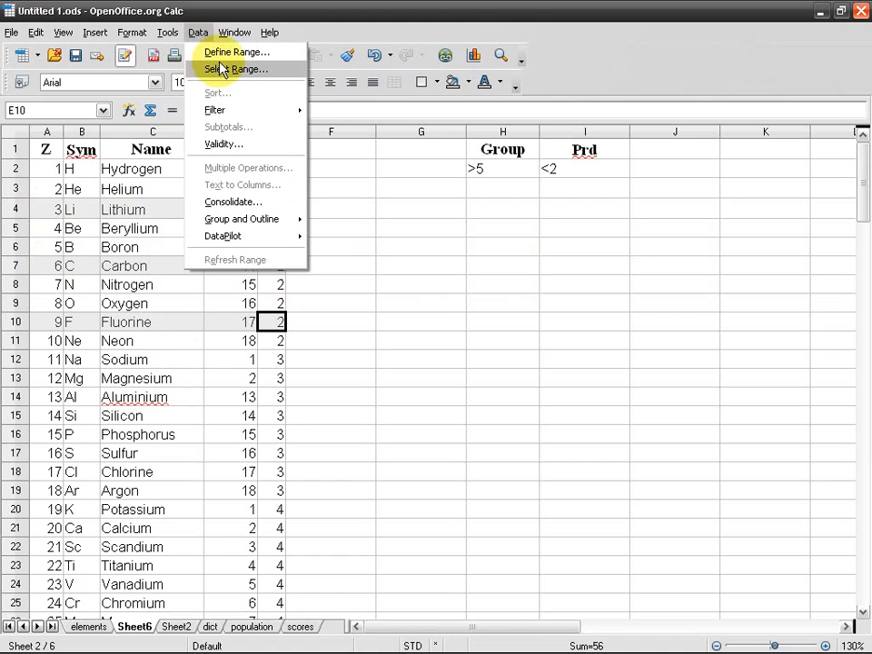
click(284, 7)
click(199, 33)
mouse_move(224, 111)
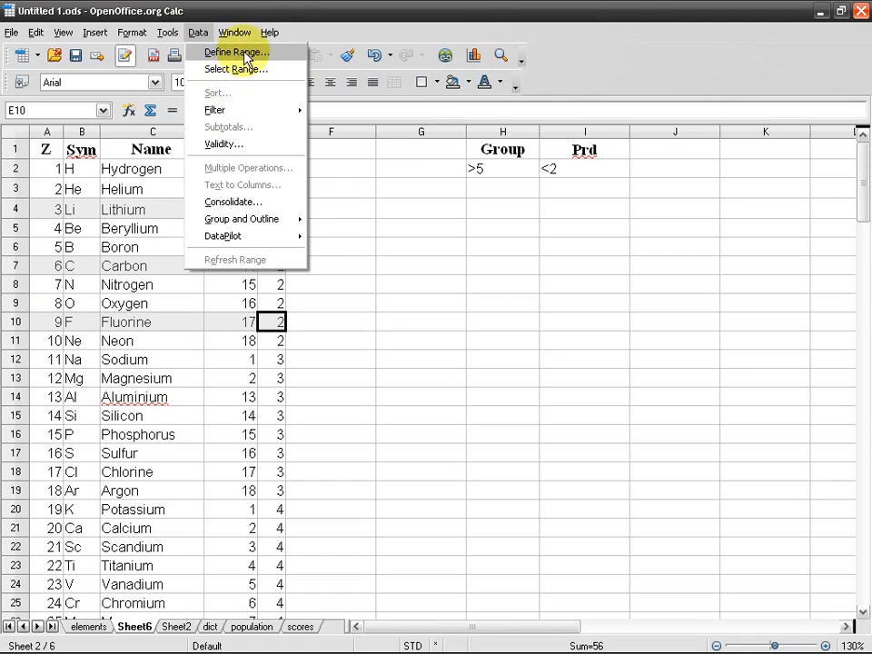
click(251, 11)
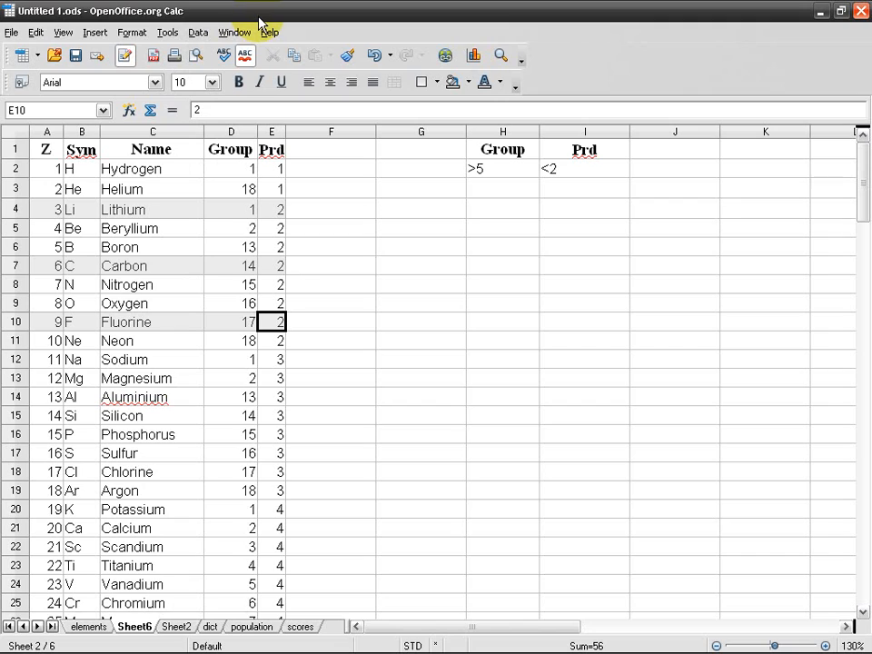